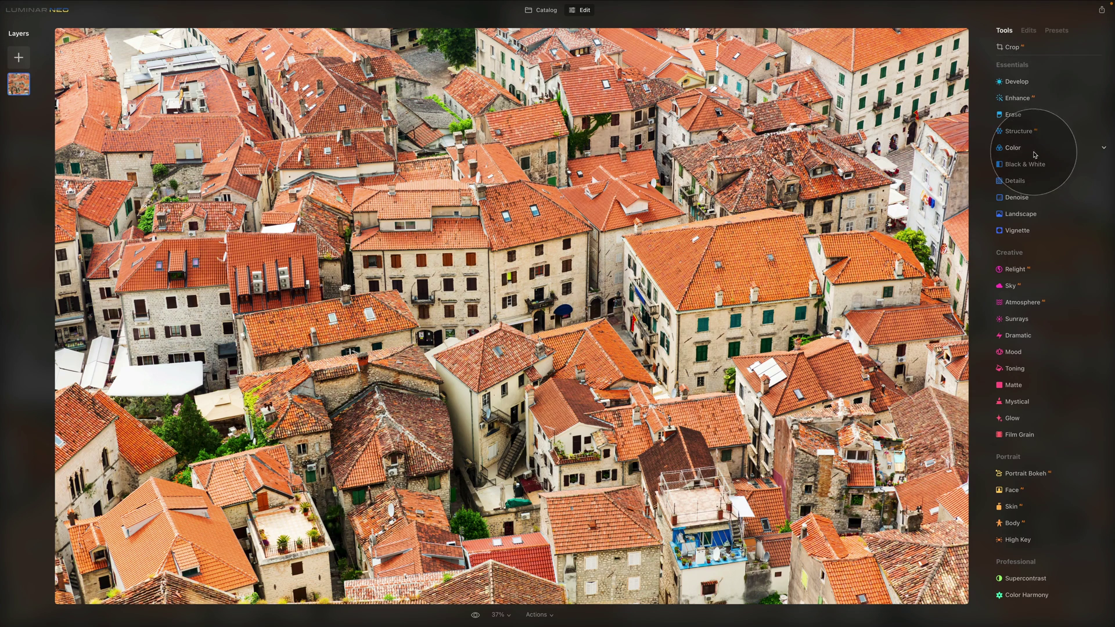
Step: Open the Details adjustments and examine the rooftops across the photo at 100% zoom
{"action": "left_click", "coordinate": [1028, 181]}
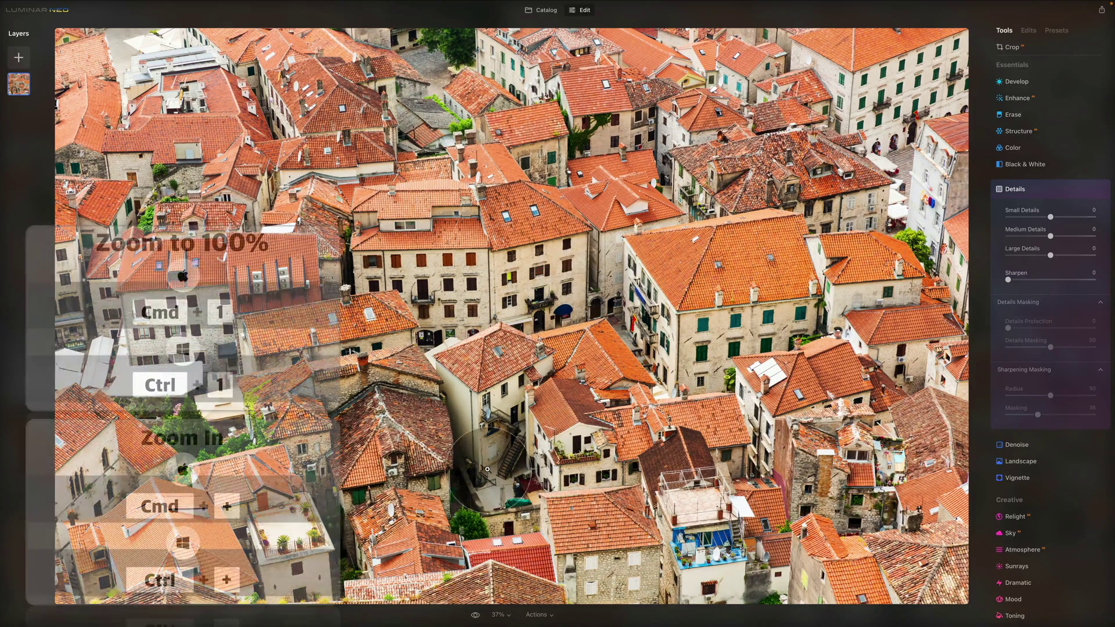
{"action": "left_click", "coordinate": [509, 616]}
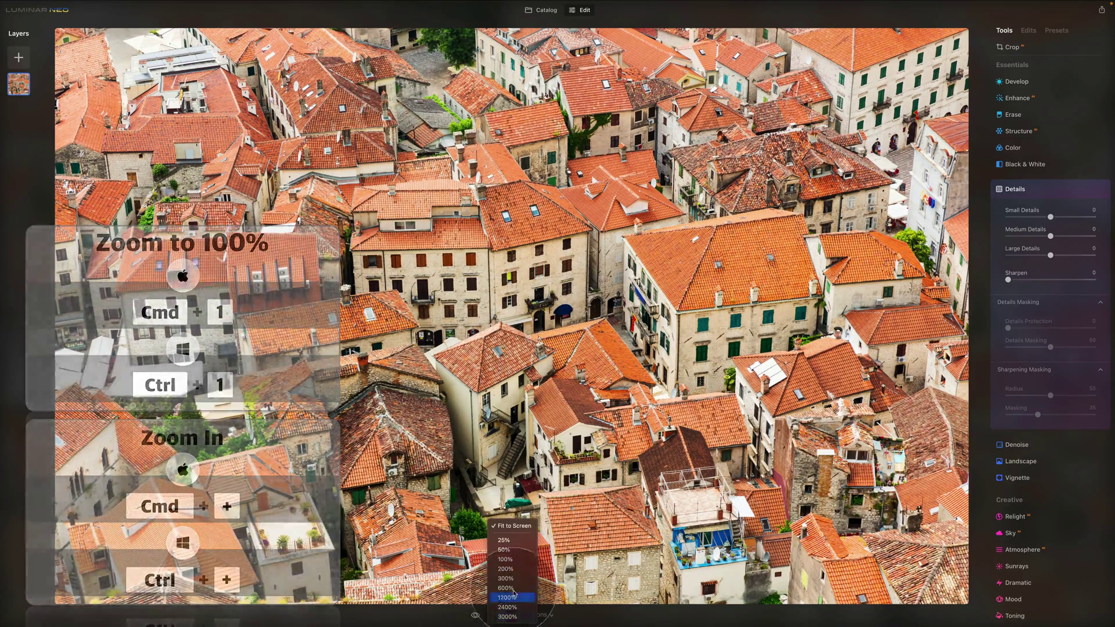
{"action": "left_click", "coordinate": [505, 560]}
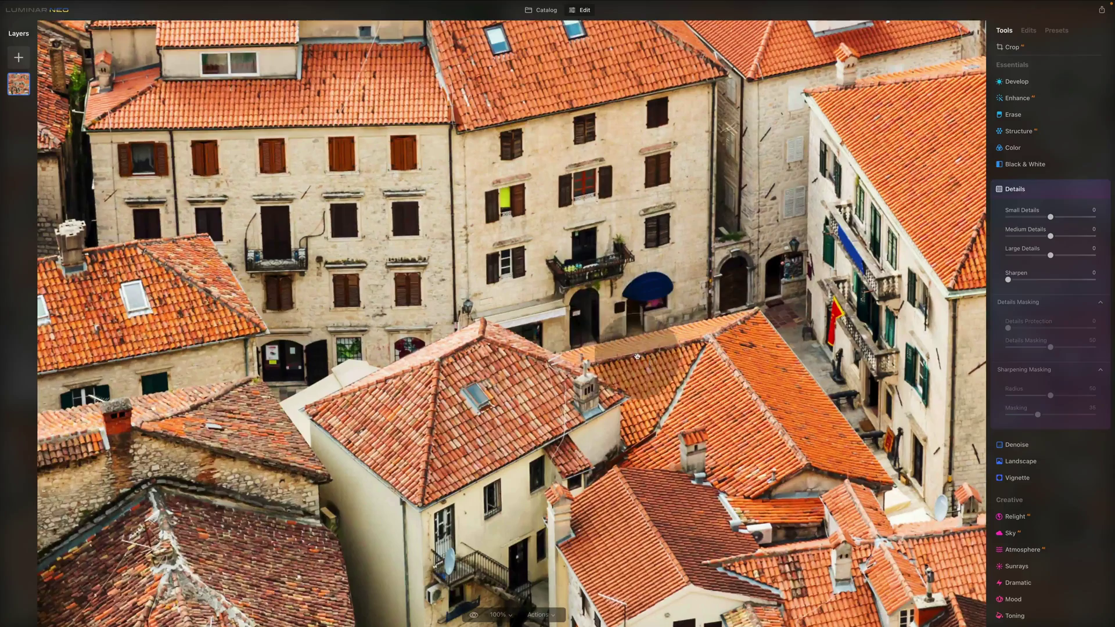
{"action": "left_click_drag", "start_coordinate": [598, 233], "coordinate": [628, 397]}
{"action": "left_click_drag", "start_coordinate": [409, 242], "coordinate": [474, 338]}
{"action": "scroll", "coordinate": [474, 337], "scroll_direction": "left", "scroll_amount": 10}
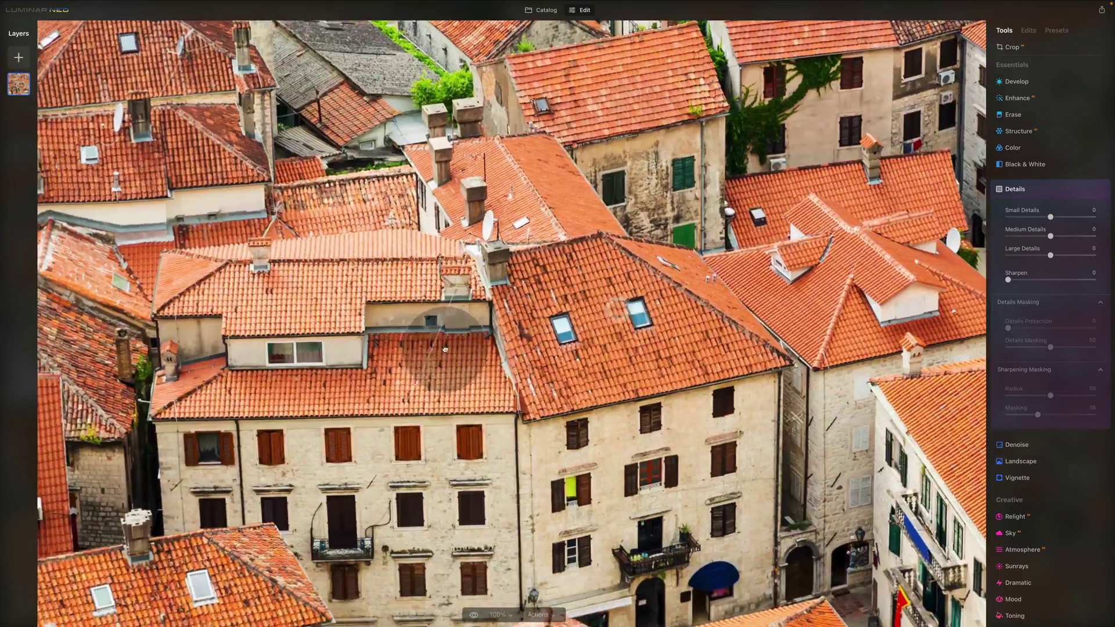
{"action": "scroll", "coordinate": [481, 342], "scroll_direction": "right", "scroll_amount": 15}
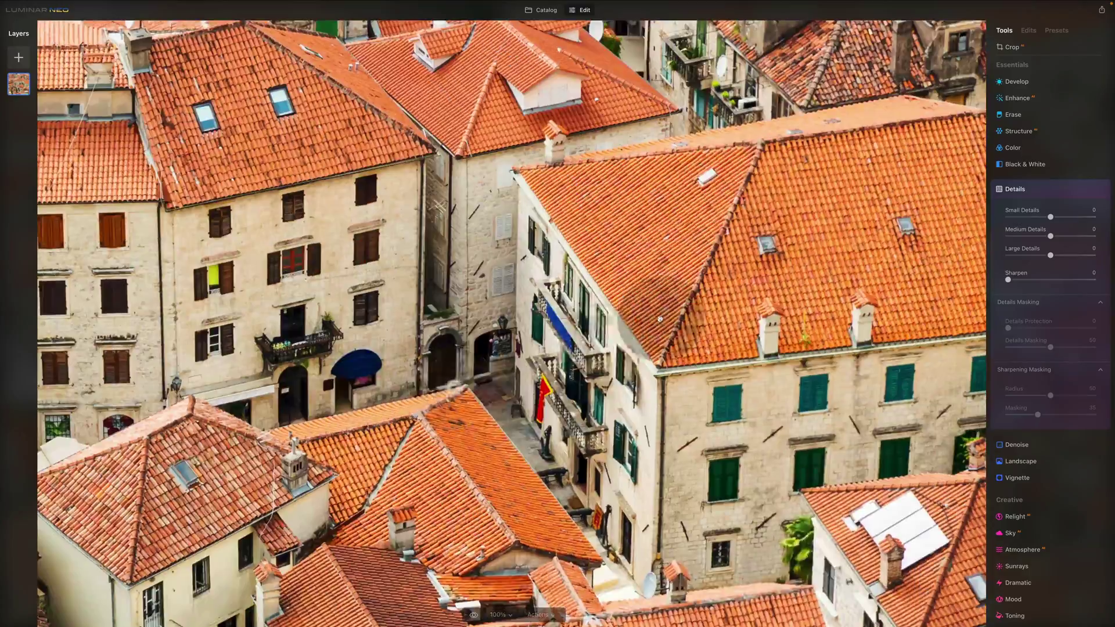
{"action": "left_click_drag", "start_coordinate": [661, 319], "coordinate": [550, 426]}
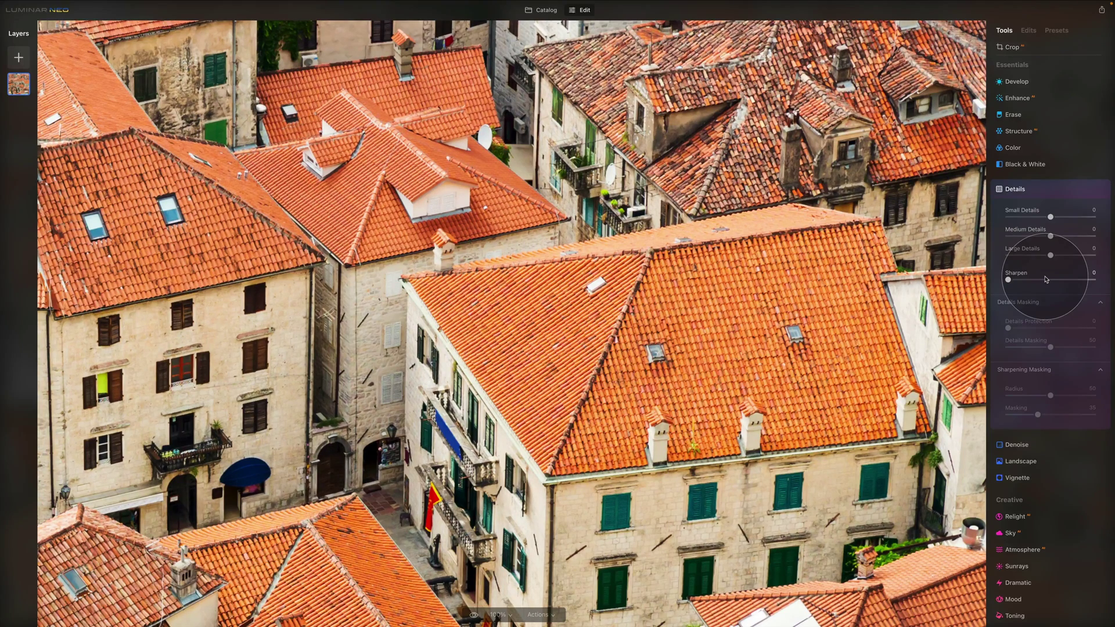
Step: Try Sharpen at 40, inspect the roof tiles at 200% zoom, and reset the Sharpen amount
{"action": "left_click_drag", "start_coordinate": [1009, 280], "coordinate": [1029, 283]}
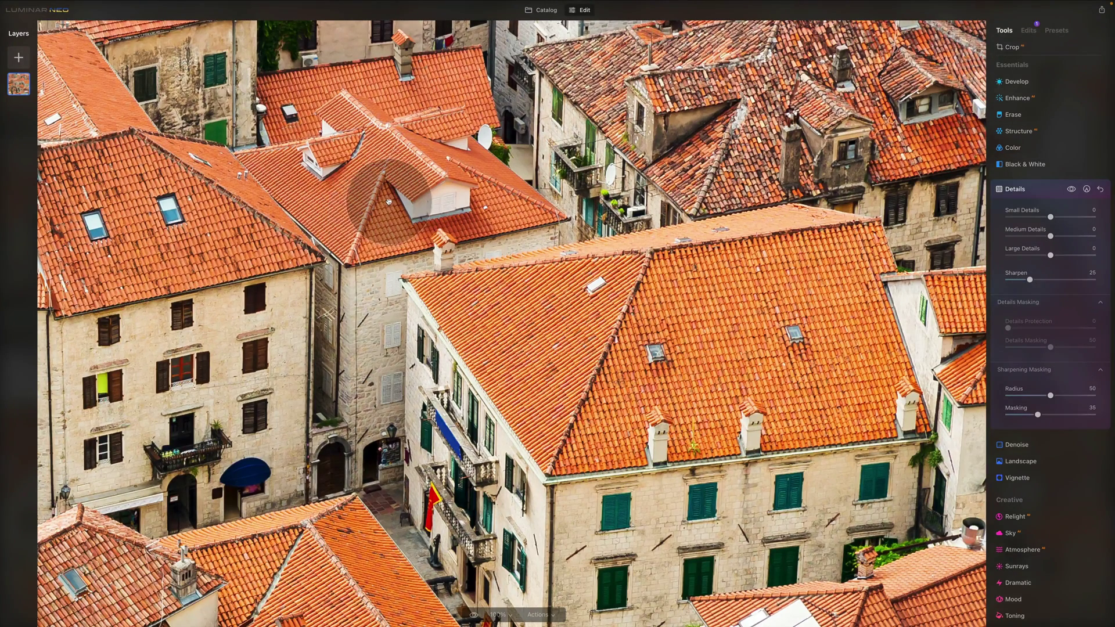
{"action": "left_click_drag", "start_coordinate": [1031, 279], "coordinate": [1042, 279]}
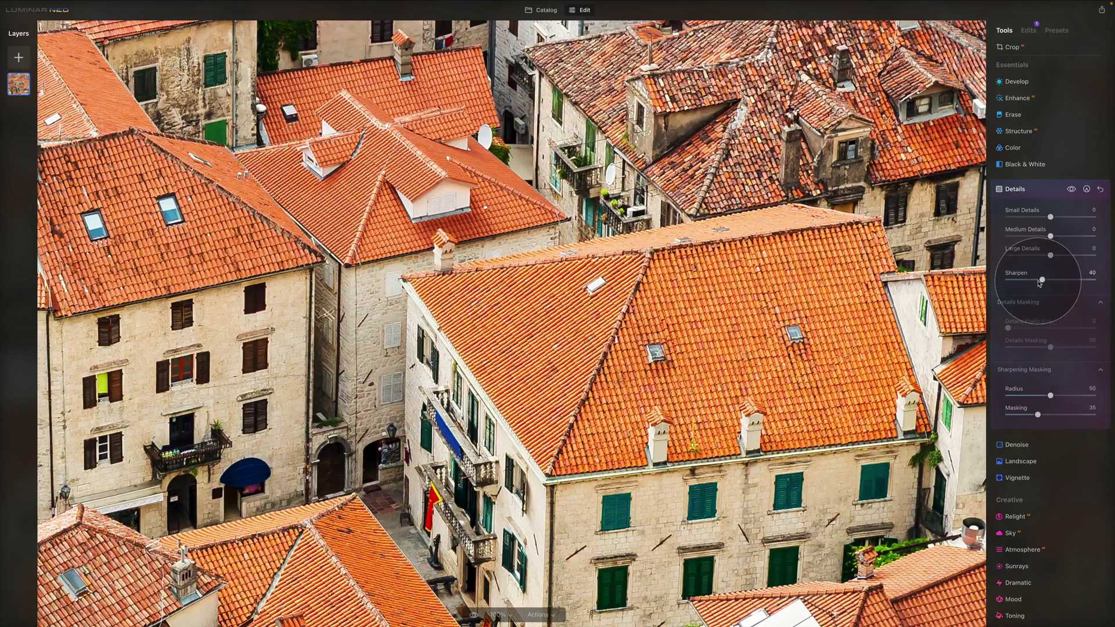
{"action": "scroll", "coordinate": [719, 320], "scroll_direction": "up", "scroll_amount": 3}
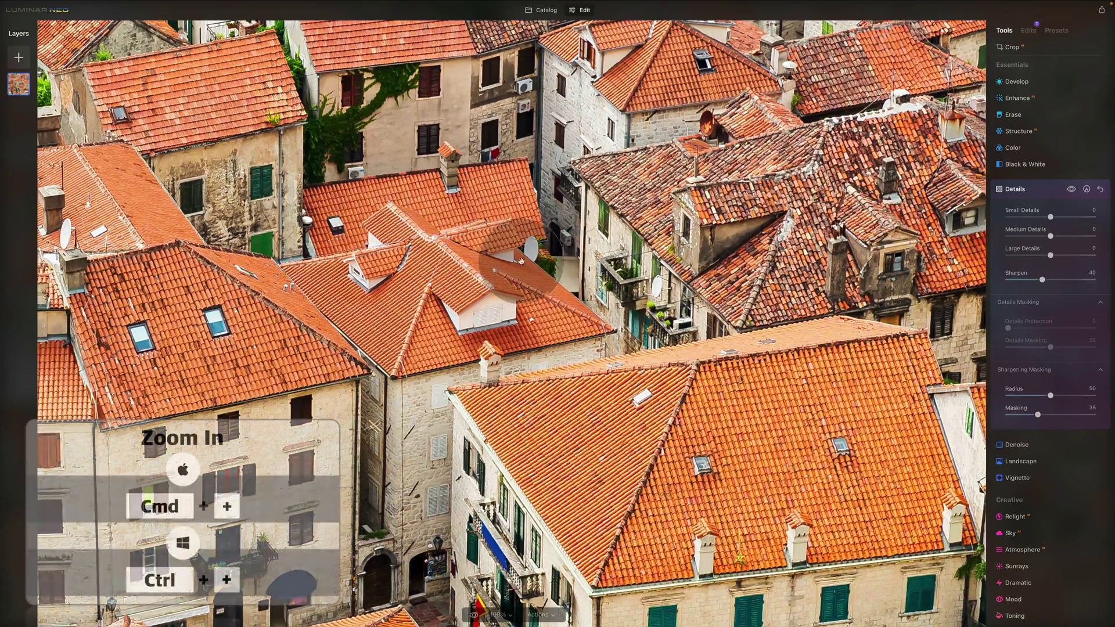
{"action": "key", "text": "ctrl+plus"}
{"action": "key", "text": "ctrl+plus"}
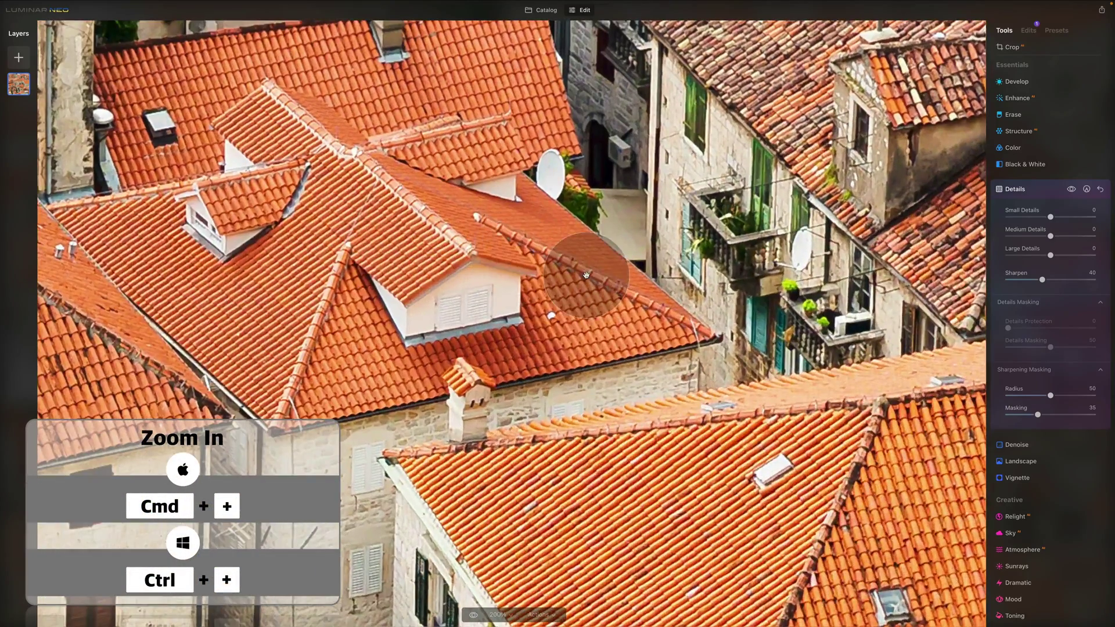
{"action": "scroll", "coordinate": [683, 411], "scroll_direction": "right", "scroll_amount": 4}
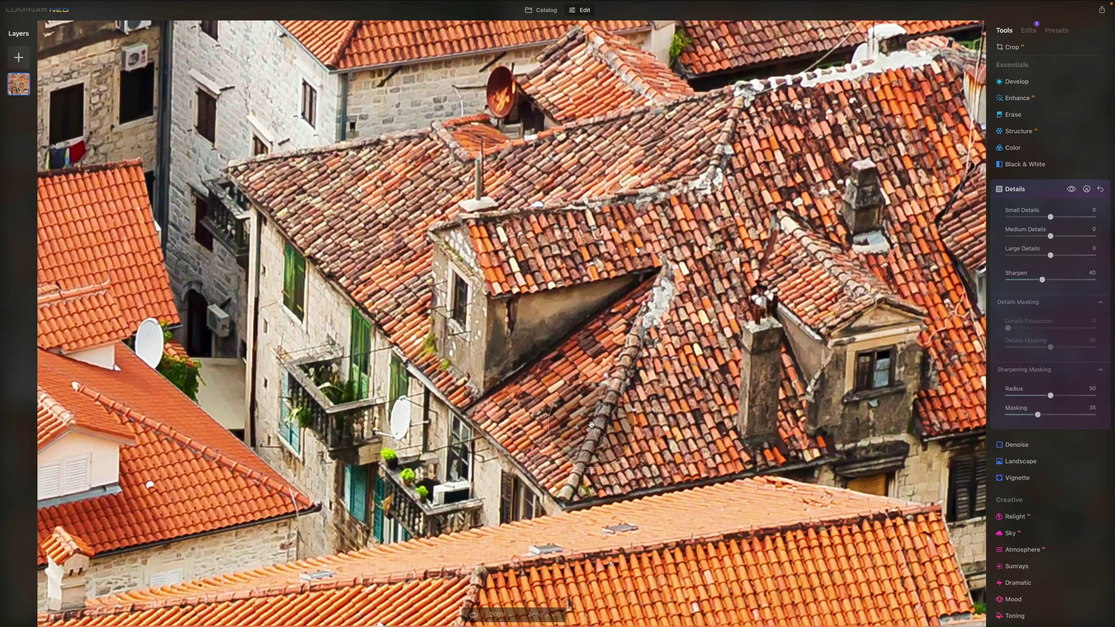
{"action": "key", "text": "ctrl+0"}
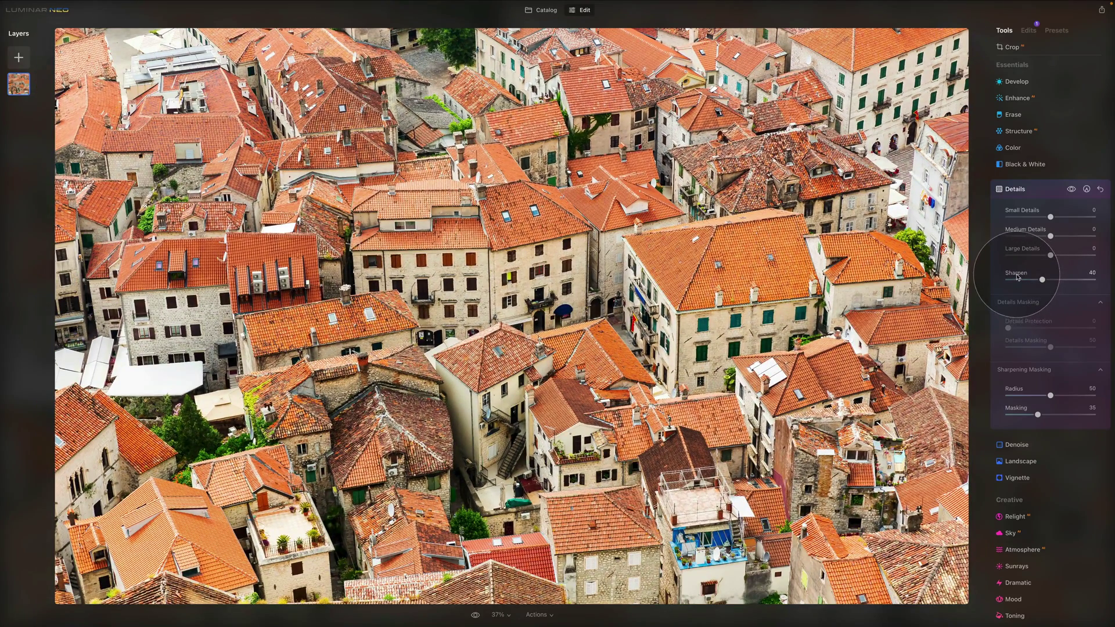
{"action": "double_click", "coordinate": [1018, 278]}
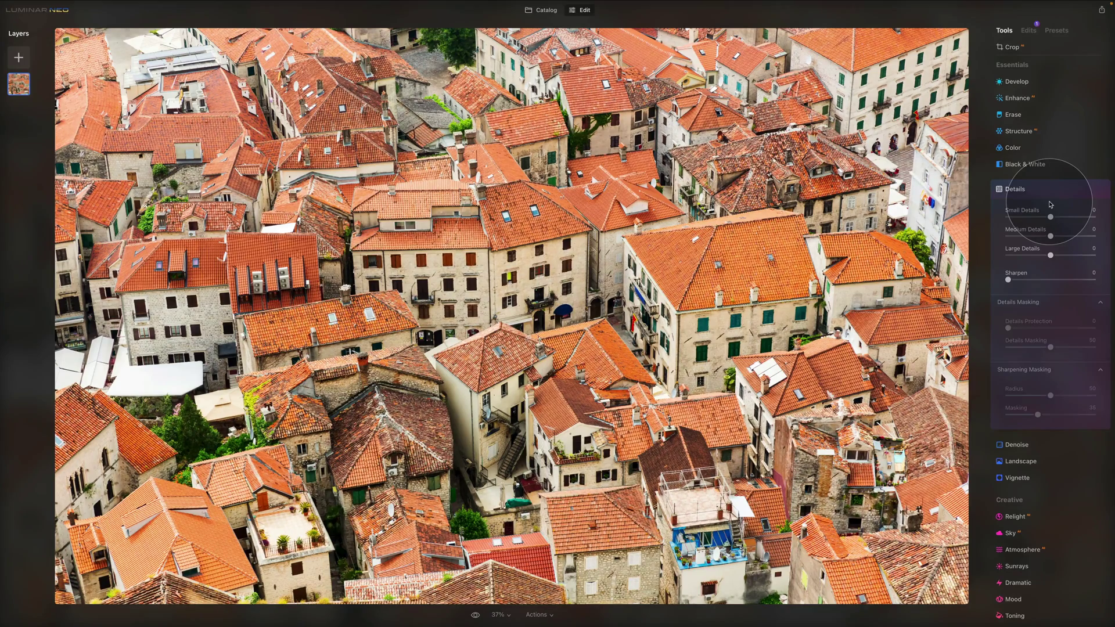
Step: Try Small Details at 100 and compare the roofs and facades at 200% zoom with and without the effect
{"action": "left_click", "coordinate": [555, 188]}
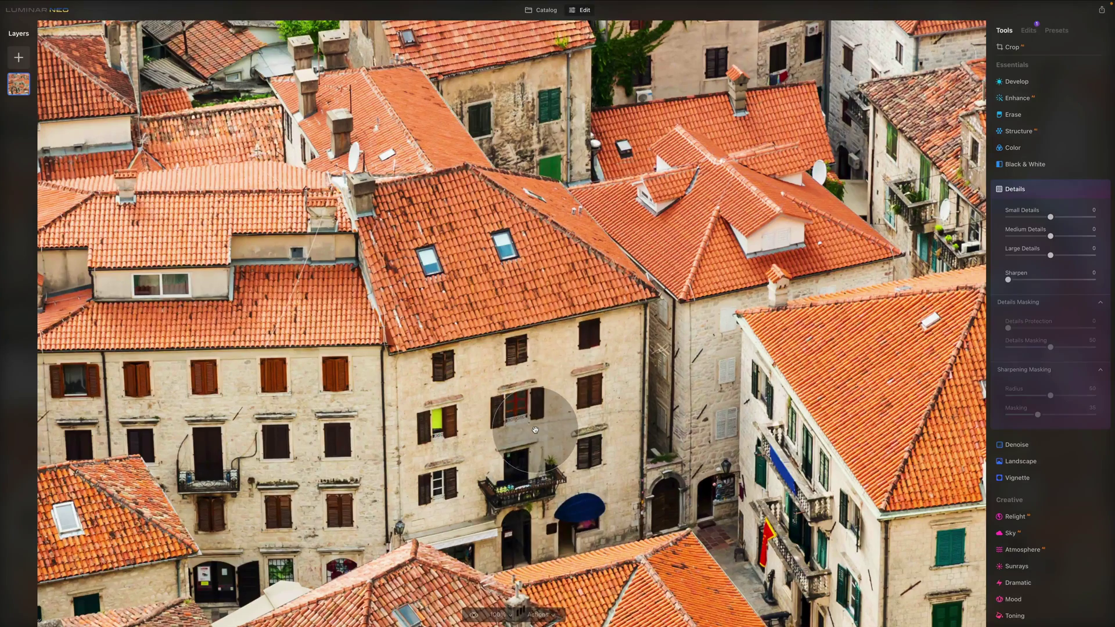
{"action": "scroll", "coordinate": [535, 430], "scroll_direction": "up", "scroll_amount": 3}
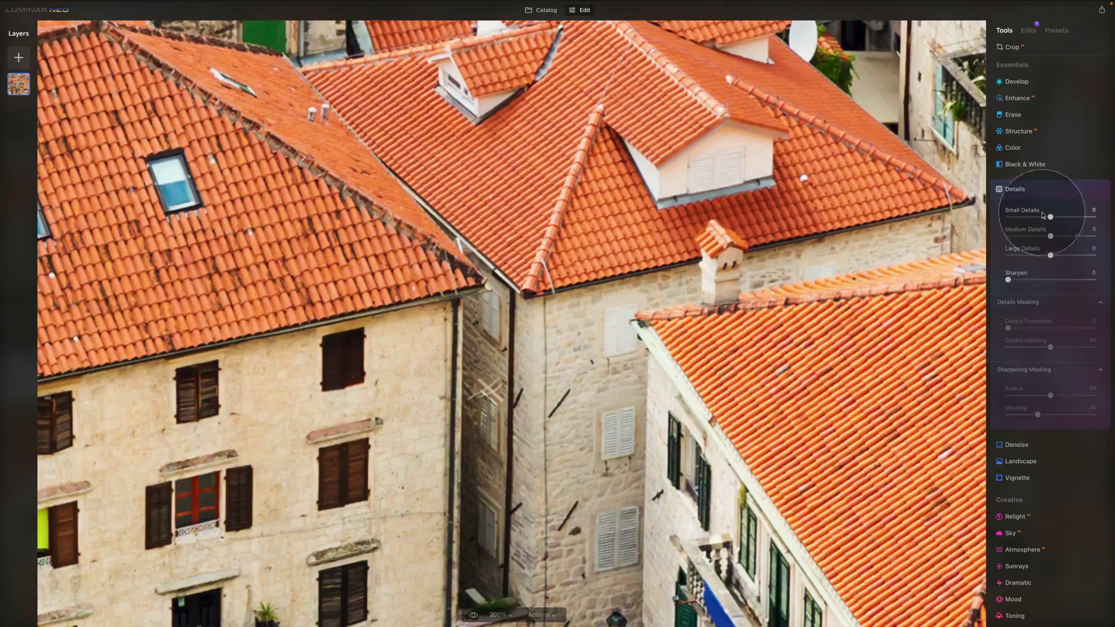
{"action": "left_click_drag", "start_coordinate": [1050, 217], "coordinate": [1092, 216]}
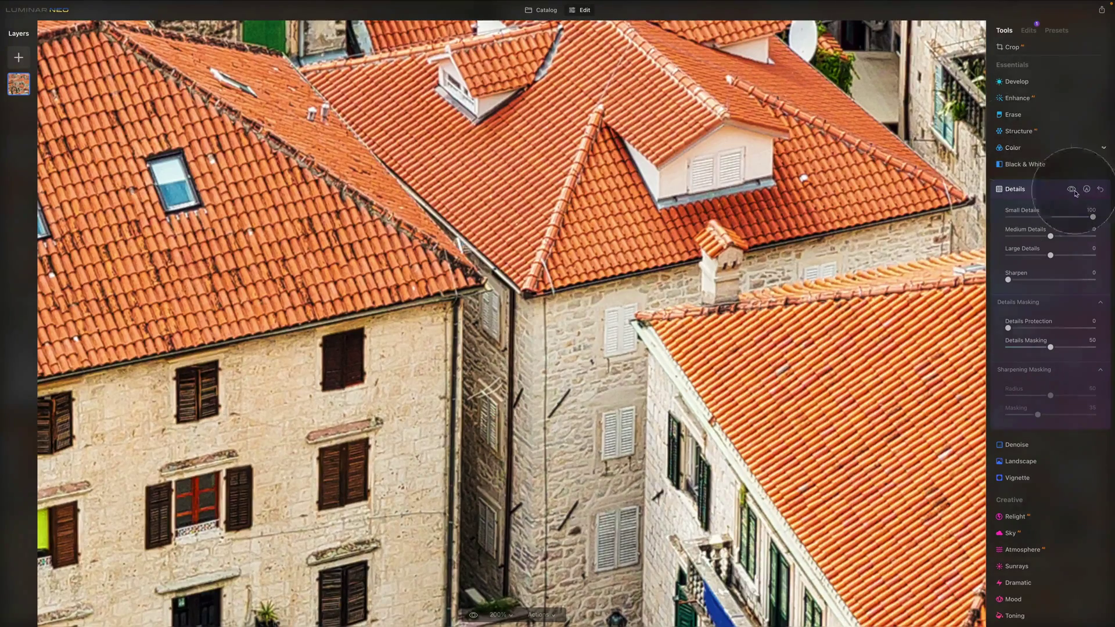
{"action": "left_click", "coordinate": [1071, 190]}
{"action": "left_click", "coordinate": [1073, 189]}
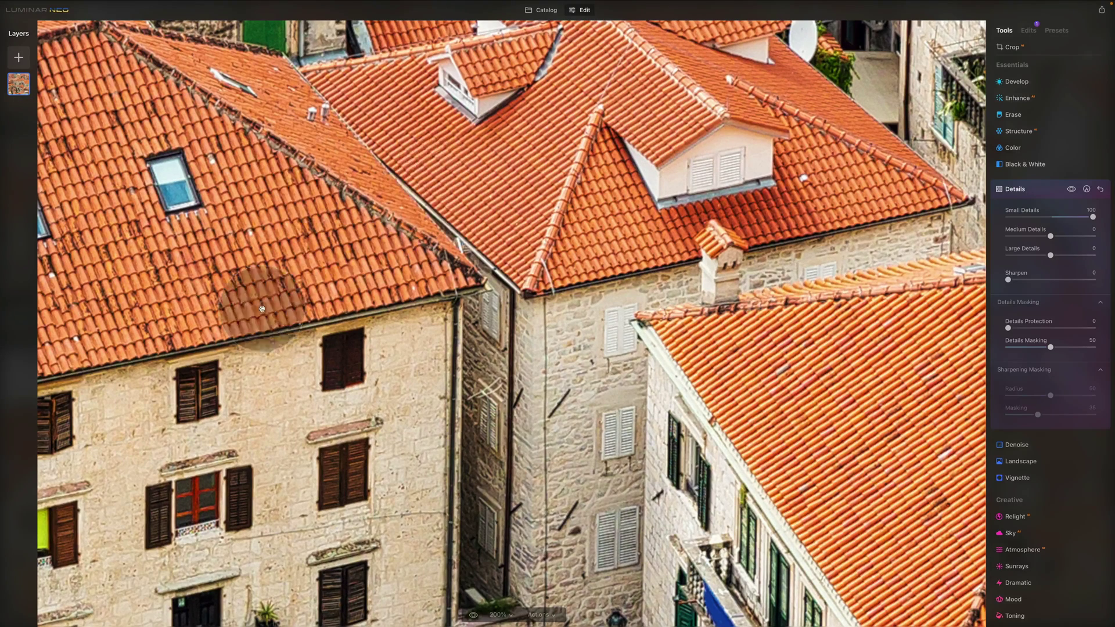
Step: Try Small Details at -100 on the roofs and reset it to its default
{"action": "left_click_drag", "start_coordinate": [1092, 217], "coordinate": [1008, 217]}
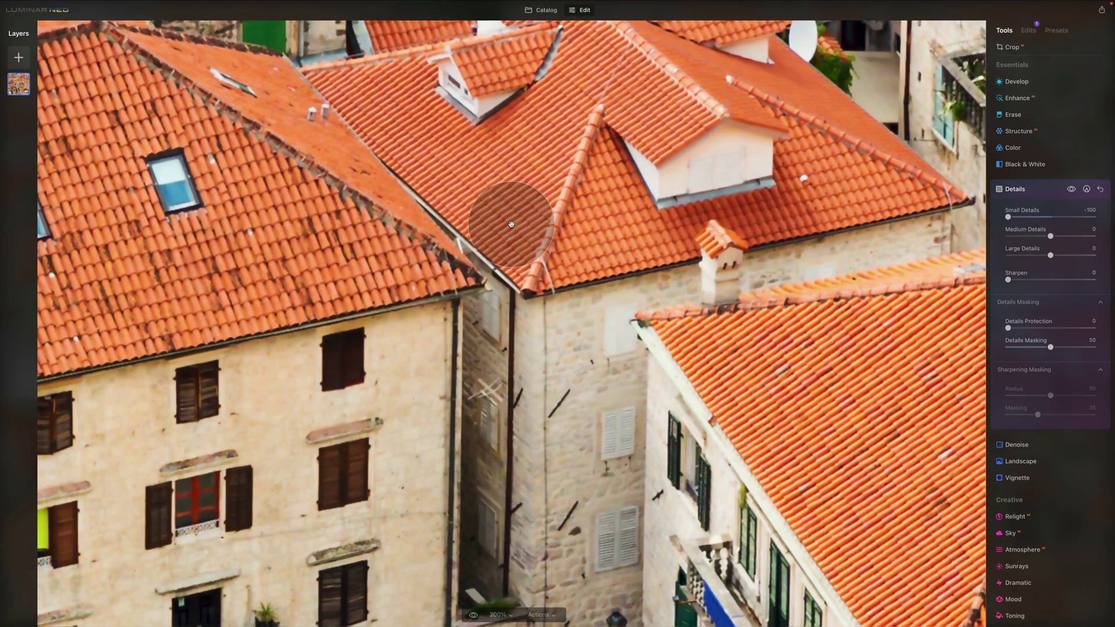
{"action": "double_click", "coordinate": [1035, 215]}
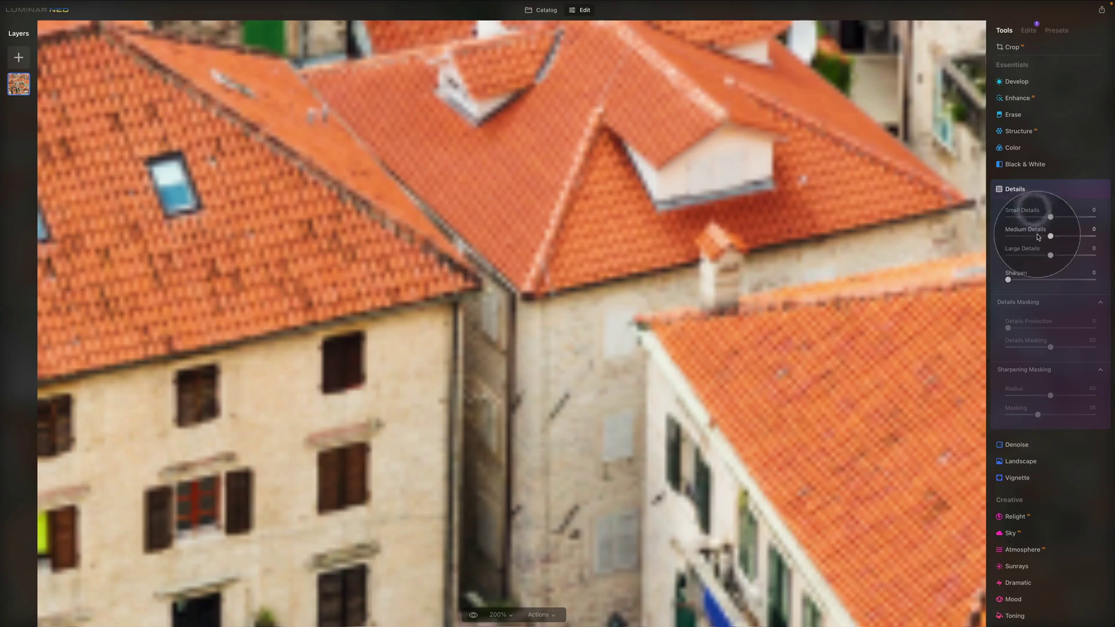
{"action": "key", "text": "ctrl+0"}
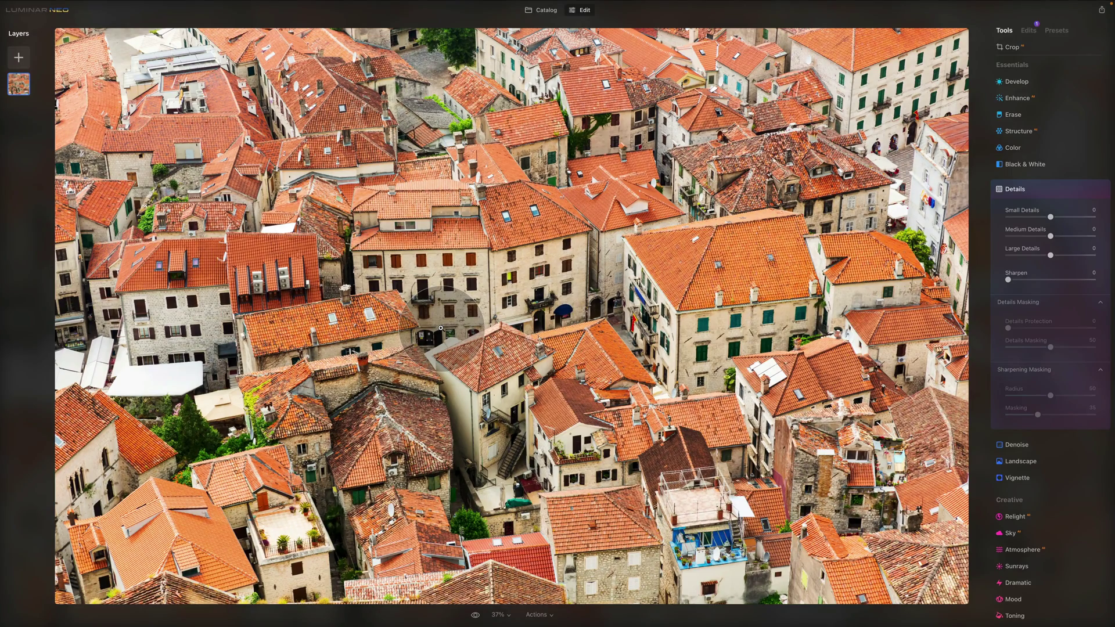
Step: Try Medium Details at 100 on the old tiled roofs, compare before and after, and reset it
{"action": "key", "text": "z"}
{"action": "left_click_drag", "start_coordinate": [437, 353], "coordinate": [483, 341]}
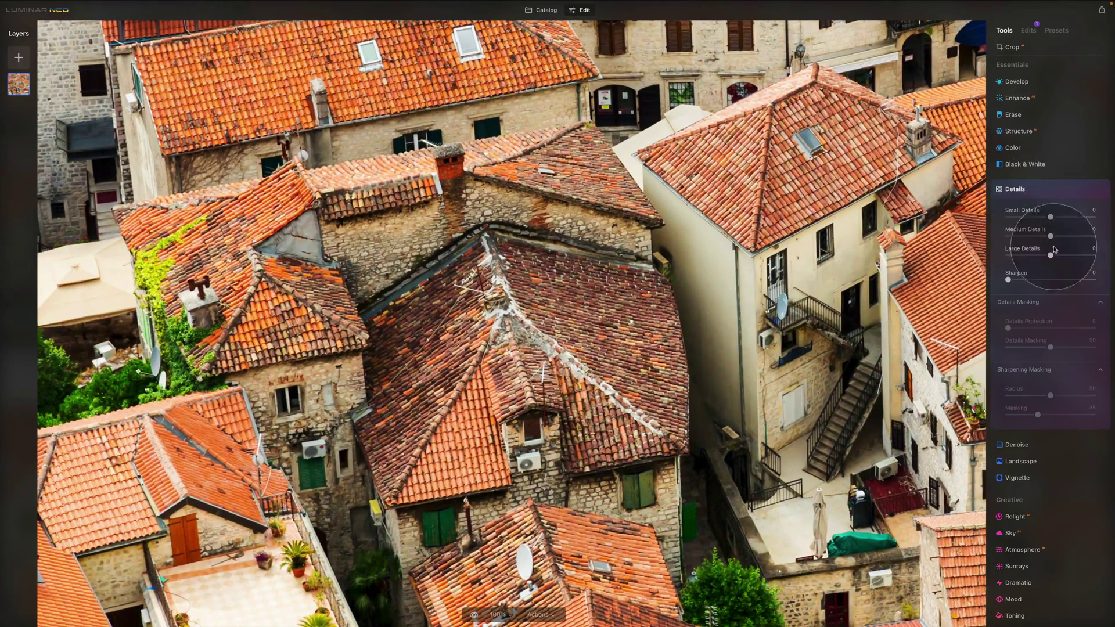
{"action": "left_click_drag", "start_coordinate": [1053, 238], "coordinate": [1097, 237]}
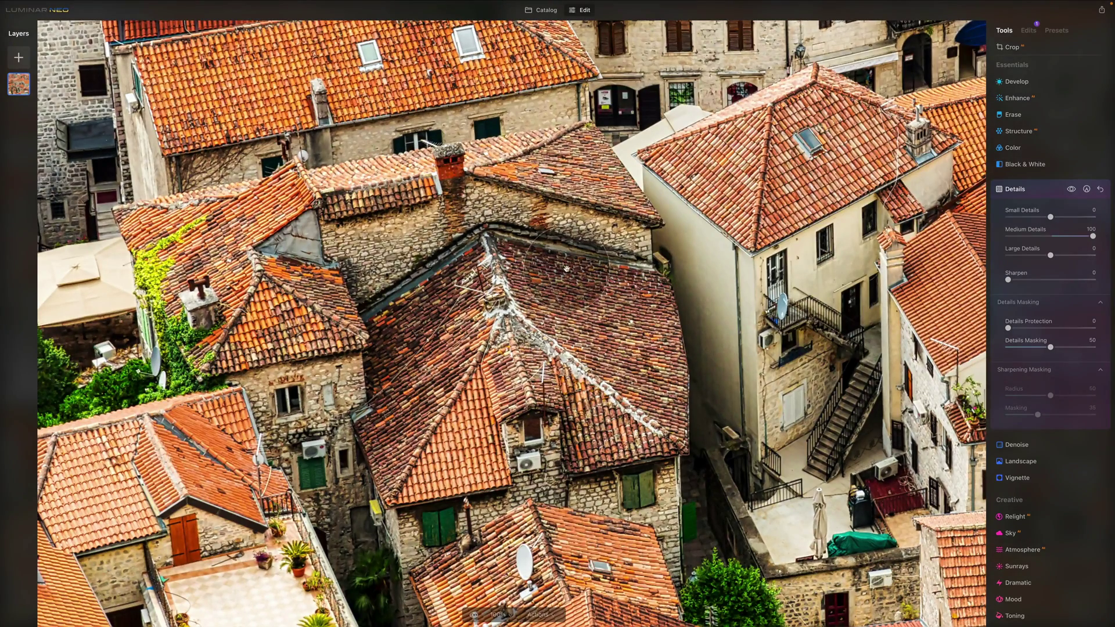
{"action": "left_click", "coordinate": [1071, 190]}
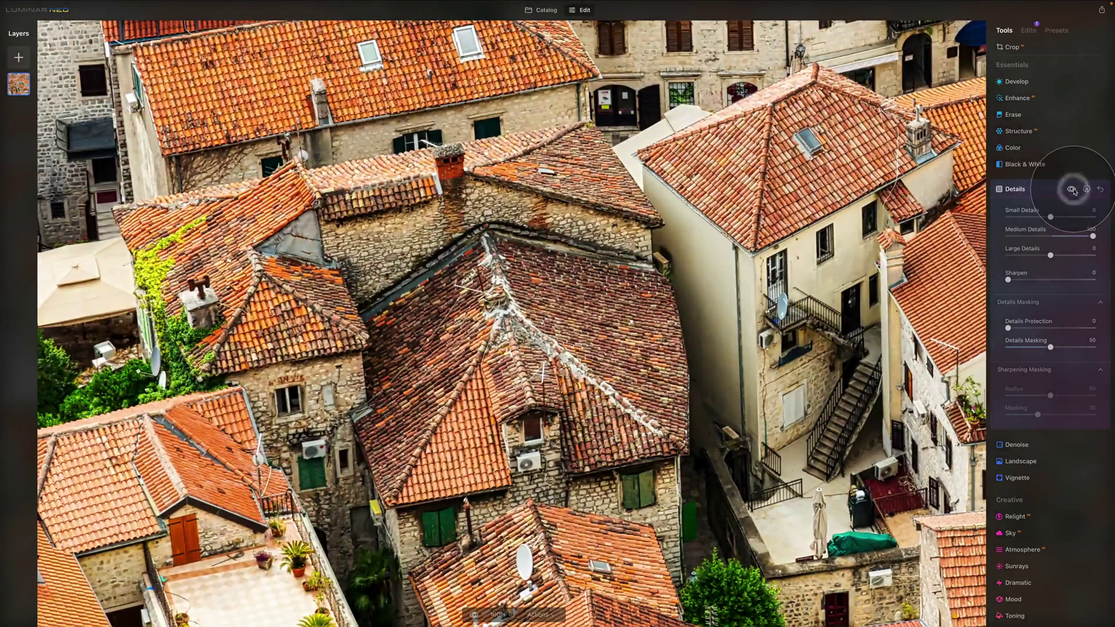
{"action": "double_click", "coordinate": [705, 166]}
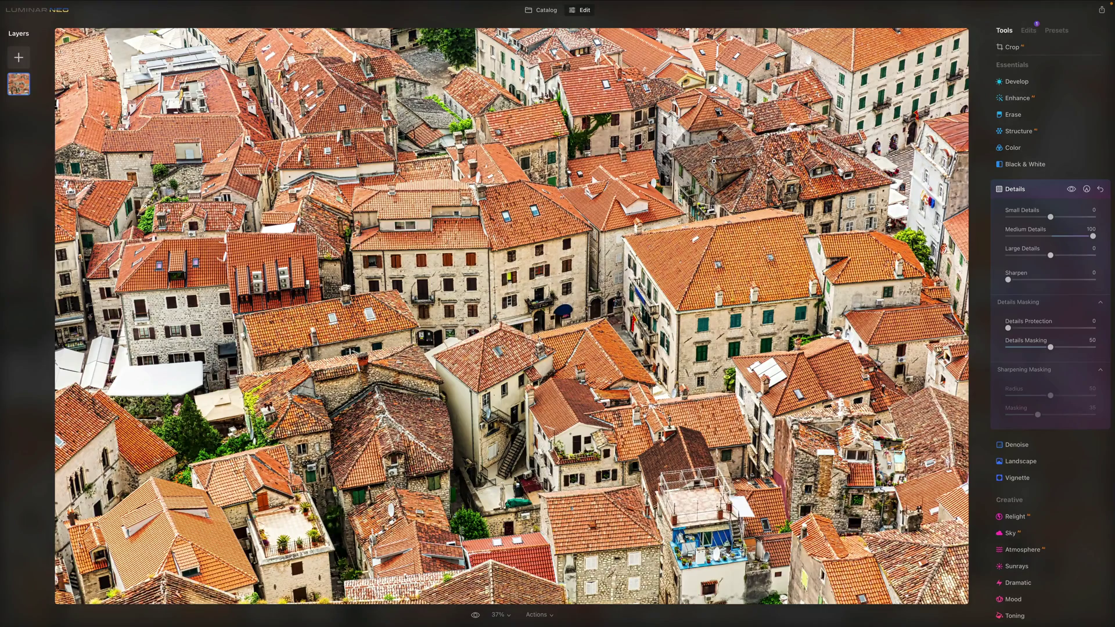
{"action": "double_click", "coordinate": [1018, 232]}
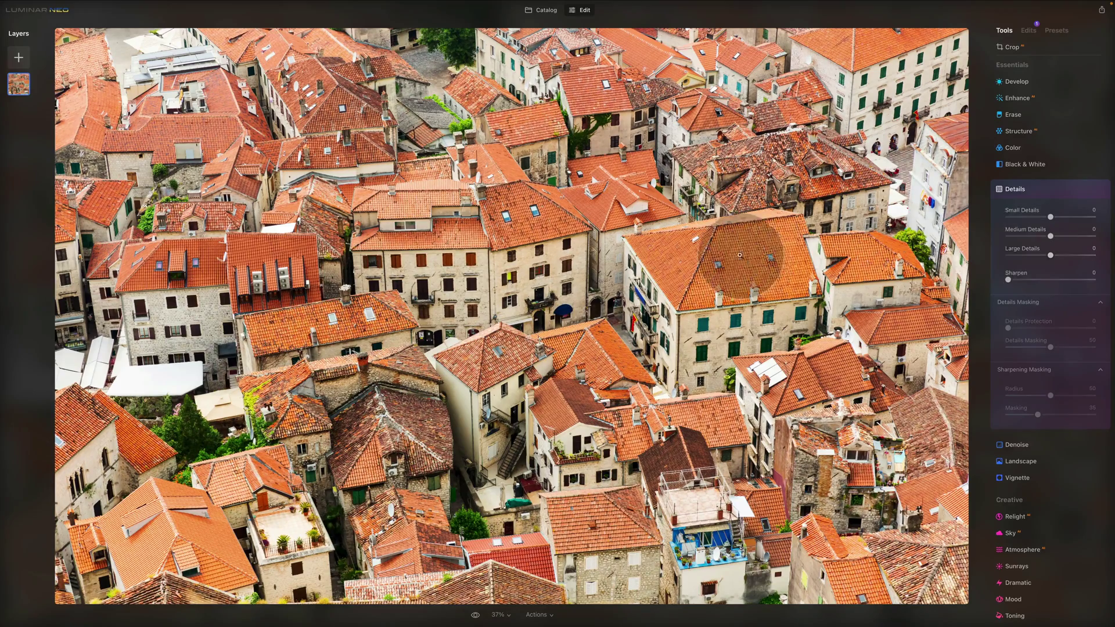
Step: Try Large Details at 100 on the weathered roofs and compare them at 200% zoom with and without the effect
{"action": "double_click", "coordinate": [554, 197]}
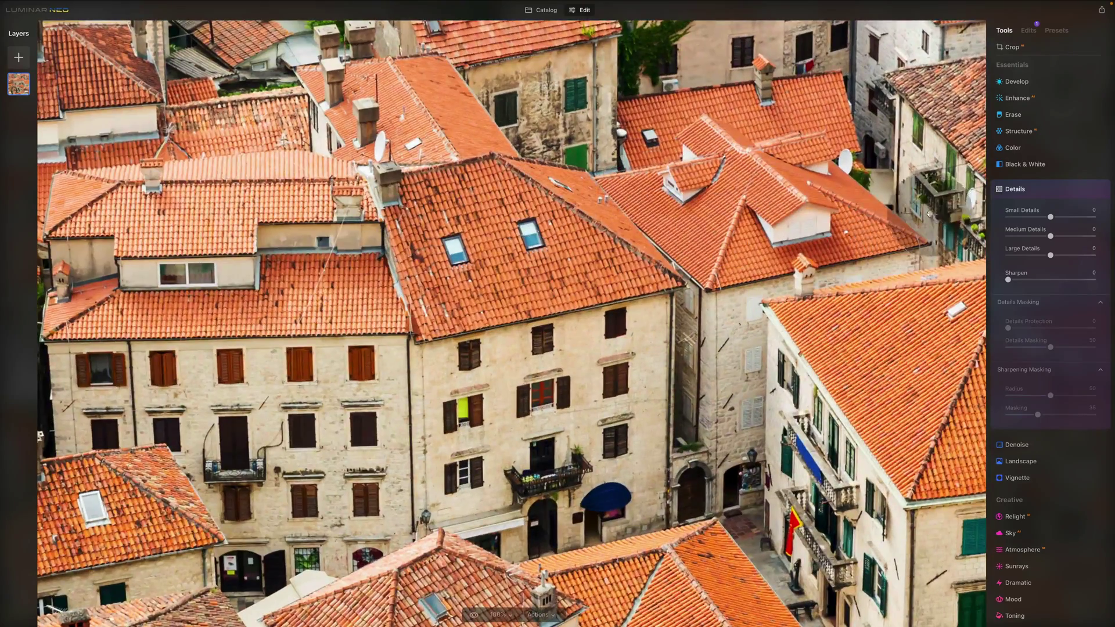
{"action": "scroll", "coordinate": [535, 192], "scroll_direction": "right", "scroll_amount": 10}
{"action": "scroll", "coordinate": [237, 207], "scroll_direction": "down", "scroll_amount": 3}
{"action": "scroll", "coordinate": [238, 206], "scroll_direction": "right", "scroll_amount": 5}
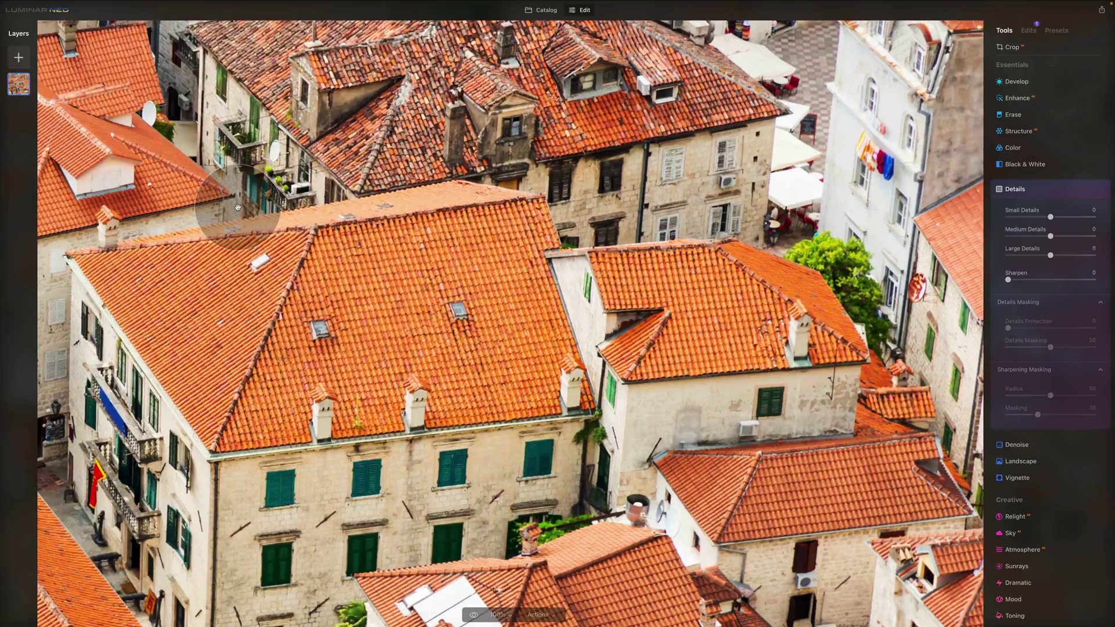
{"action": "scroll", "coordinate": [237, 207], "scroll_direction": "up", "scroll_amount": 2}
{"action": "scroll", "coordinate": [674, 140], "scroll_direction": "up", "scroll_amount": 5}
{"action": "scroll", "coordinate": [674, 139], "scroll_direction": "right", "scroll_amount": 2}
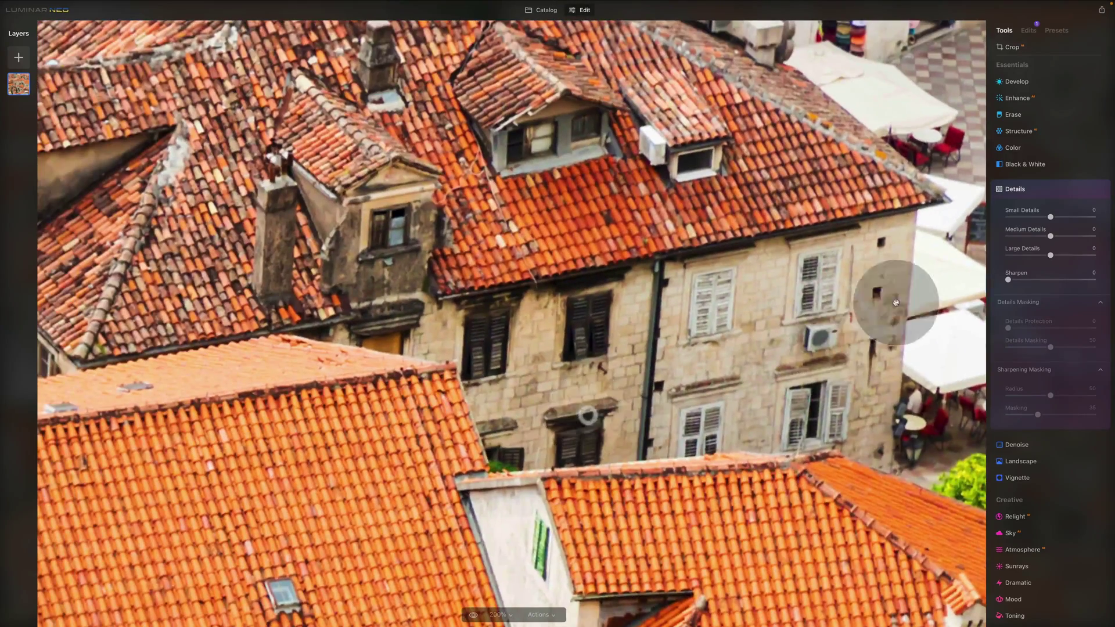
{"action": "left_click_drag", "start_coordinate": [1050, 255], "coordinate": [1092, 255]}
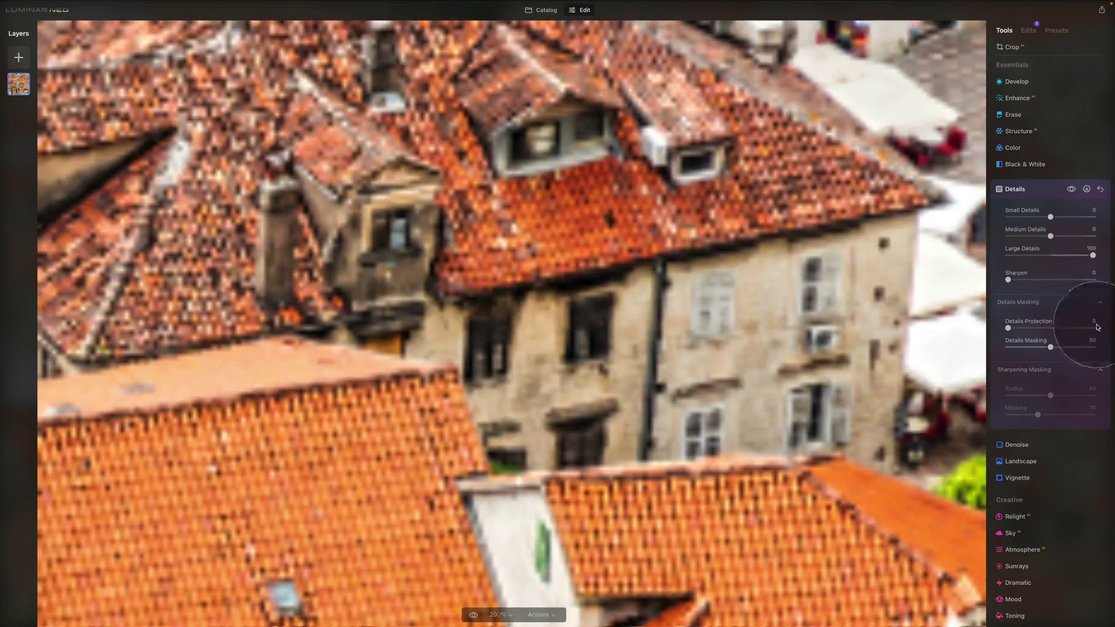
{"action": "scroll", "coordinate": [662, 311], "scroll_direction": "left", "scroll_amount": 3}
{"action": "scroll", "coordinate": [662, 311], "scroll_direction": "up", "scroll_amount": 1}
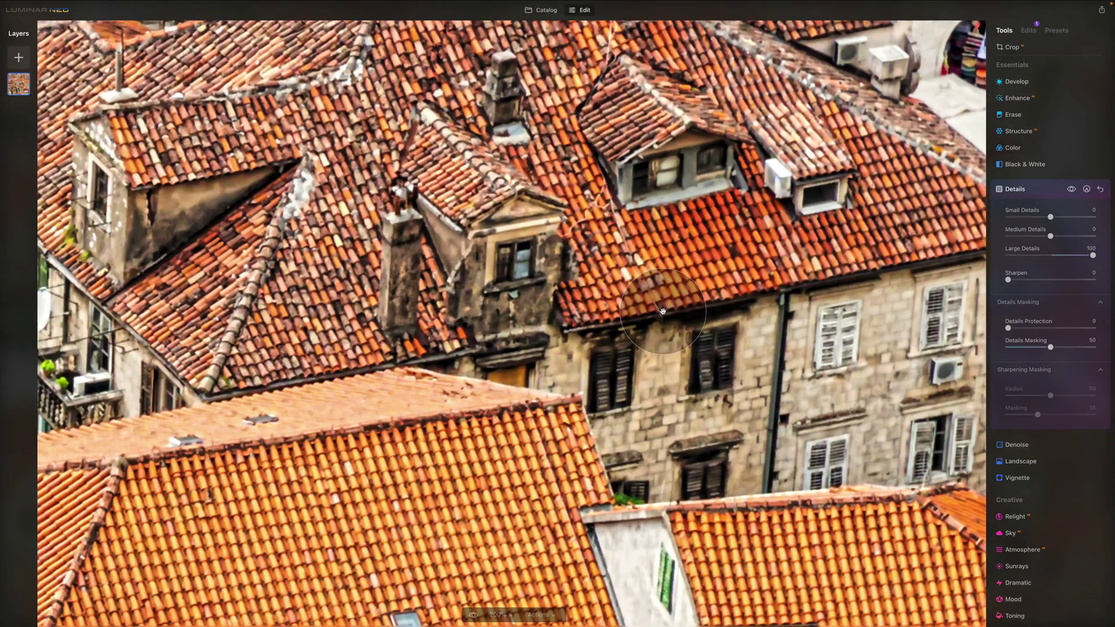
{"action": "left_click", "coordinate": [1071, 190]}
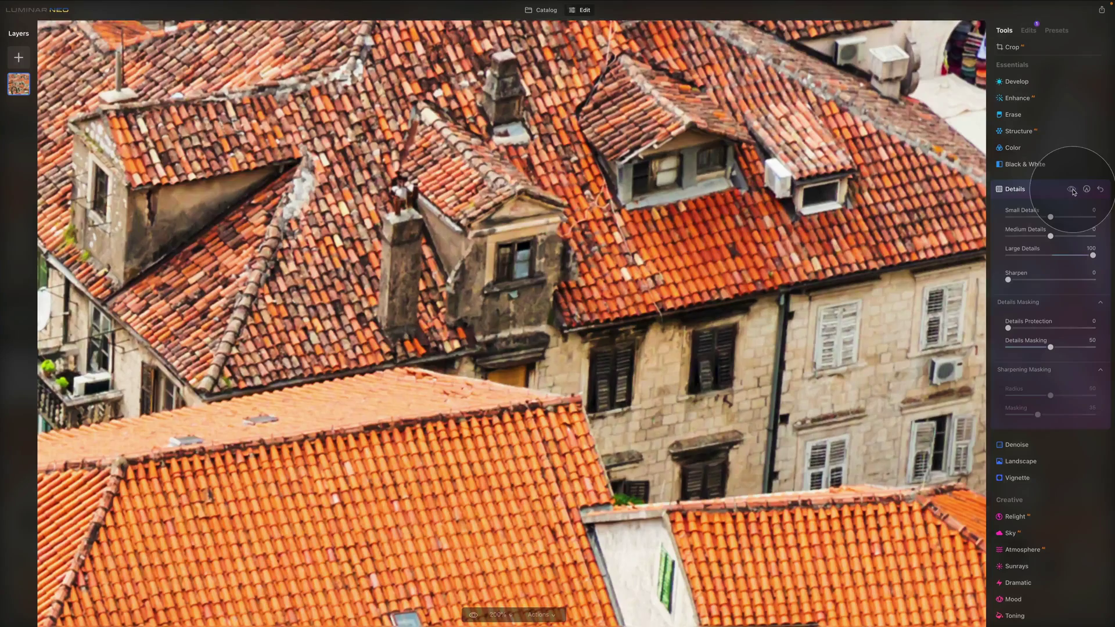
{"action": "left_click", "coordinate": [1072, 189]}
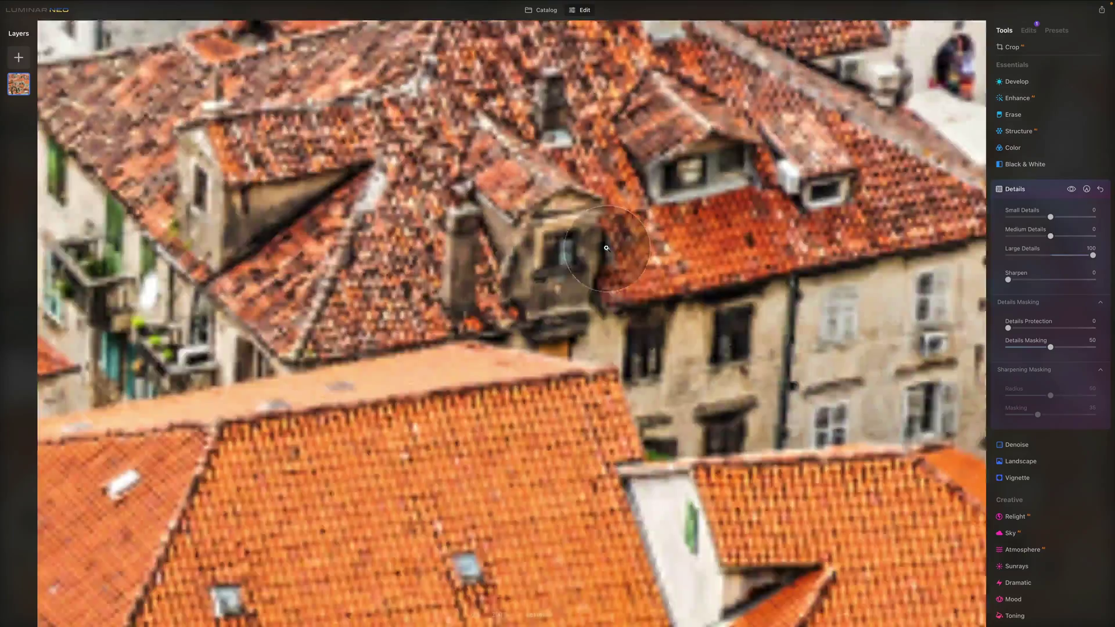
Step: Try Large Details at -100 with the whole photo in view and reset it to its default
{"action": "left_click", "coordinate": [606, 248]}
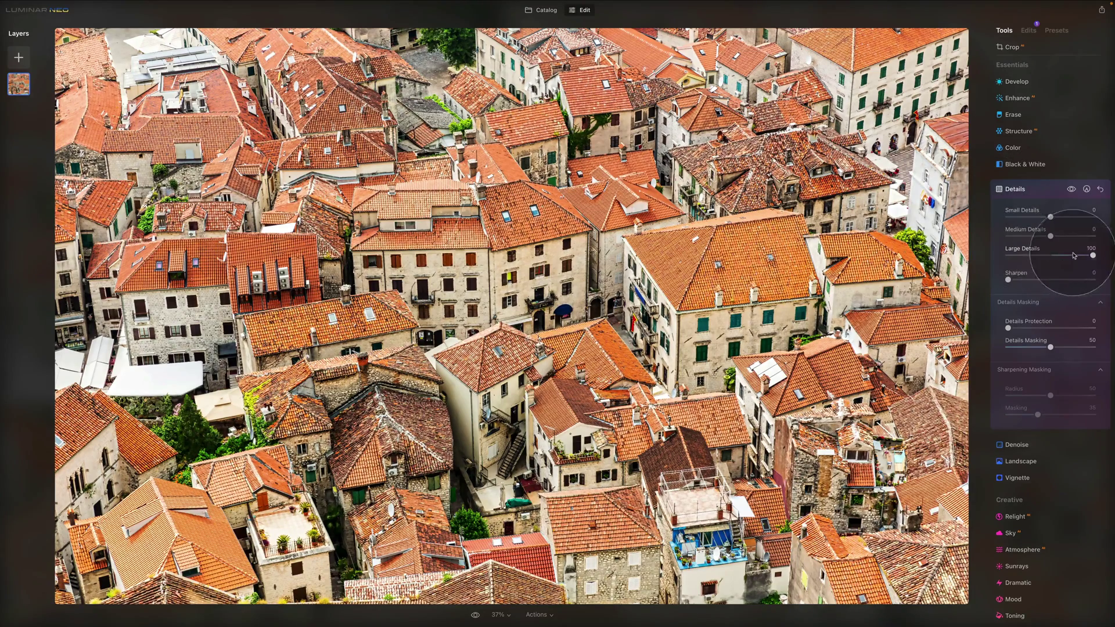
{"action": "left_click_drag", "start_coordinate": [1095, 256], "coordinate": [938, 253]}
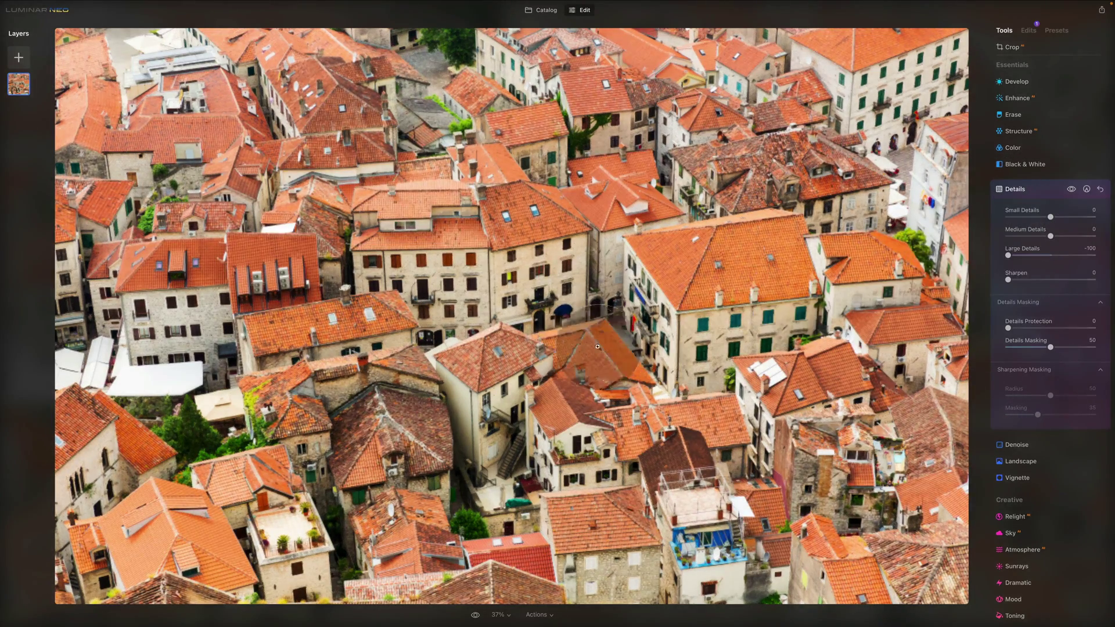
{"action": "double_click", "coordinate": [1021, 251]}
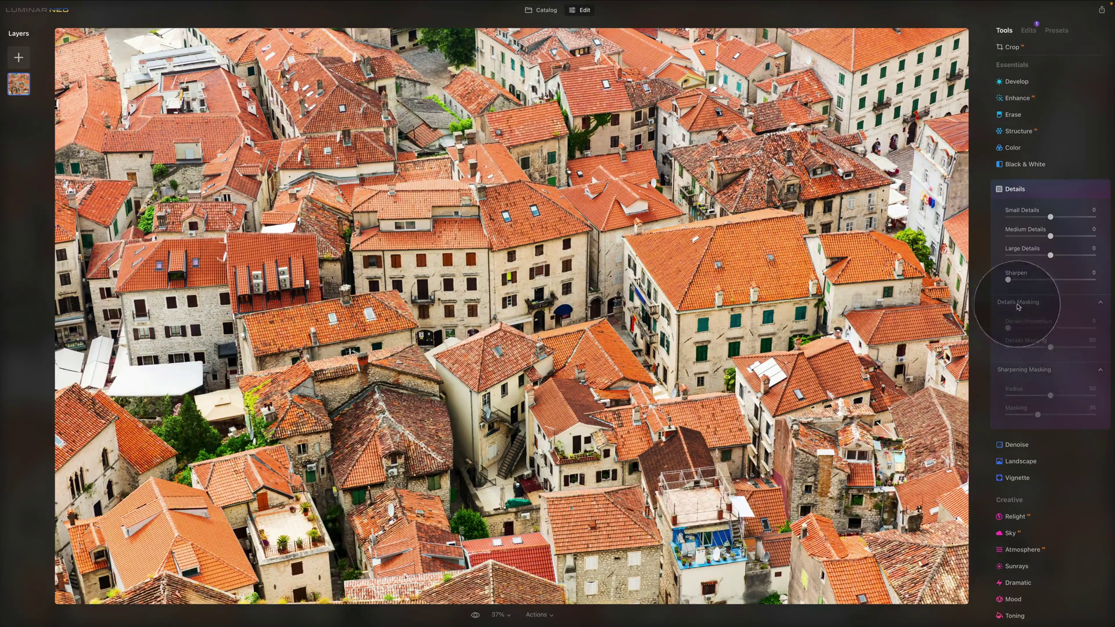
Step: Try Small Details at 41, reset it, set it to 100, and compare the whole photo with and without the effect
{"action": "left_click_drag", "start_coordinate": [1050, 217], "coordinate": [1068, 218]}
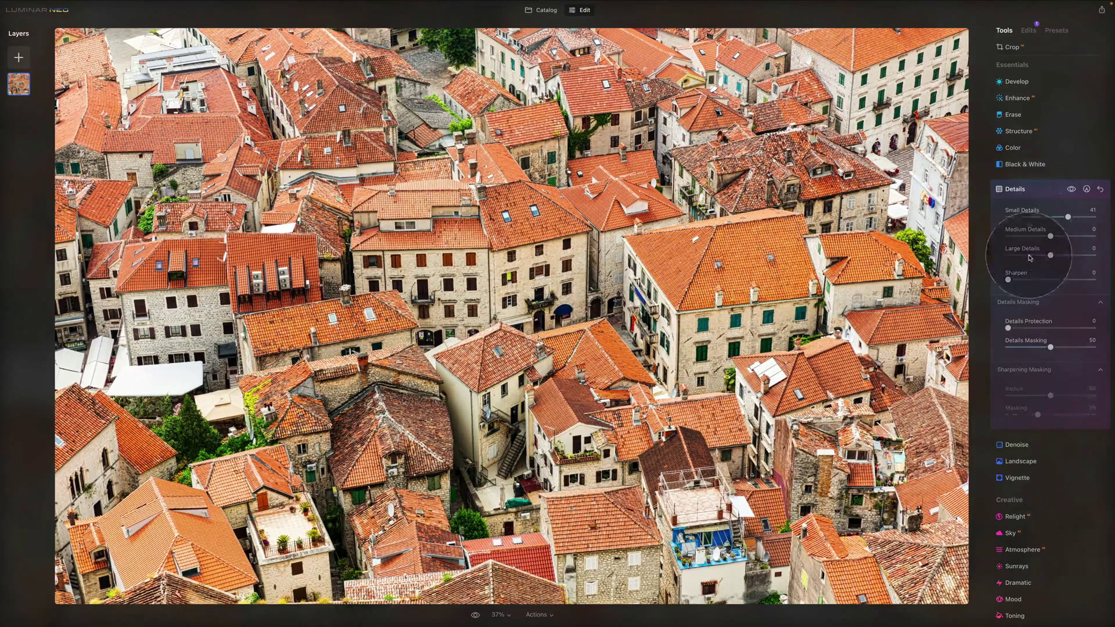
{"action": "double_click", "coordinate": [1027, 215]}
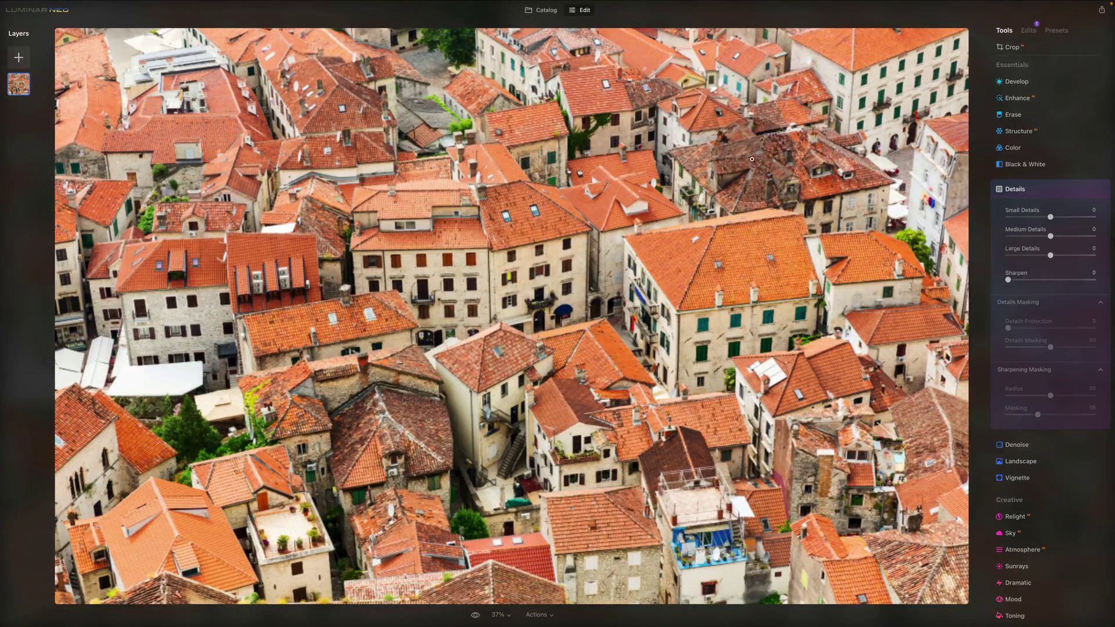
{"action": "double_click", "coordinate": [774, 175]}
{"action": "left_click_drag", "start_coordinate": [774, 175], "coordinate": [585, 213]}
{"action": "left_click_drag", "start_coordinate": [1049, 216], "coordinate": [1092, 217]}
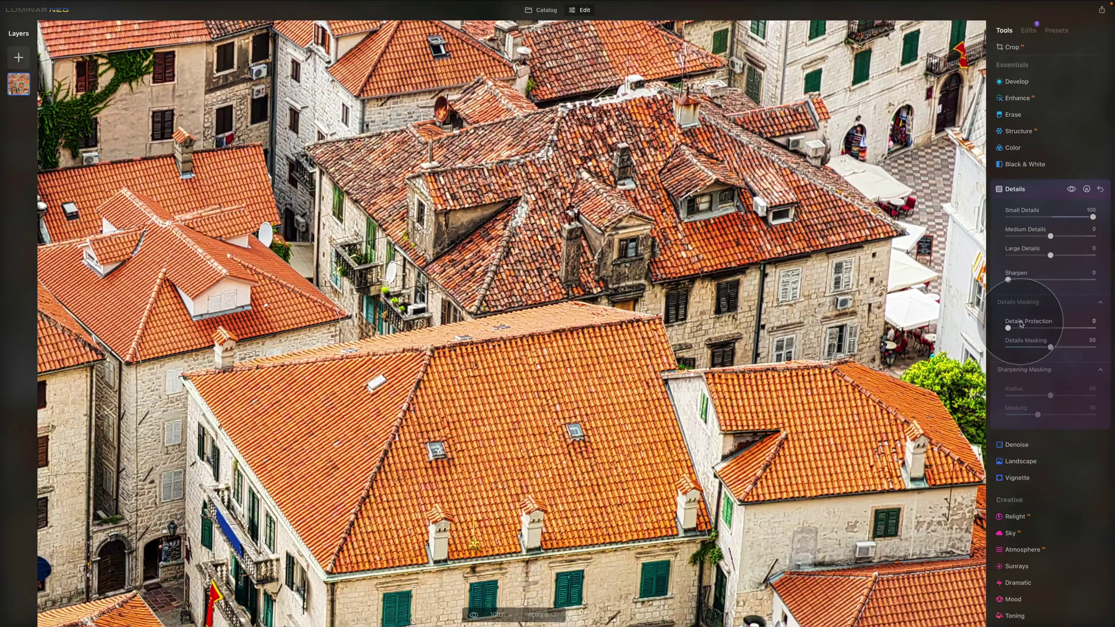
{"action": "key", "text": "ctrl+0"}
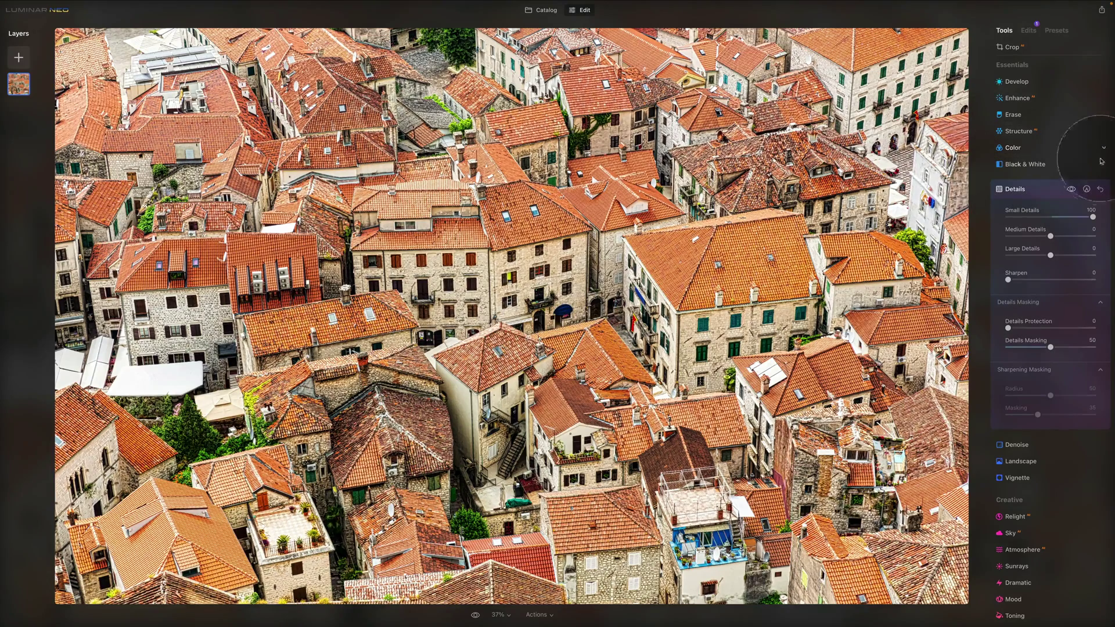
{"action": "left_click", "coordinate": [1072, 190]}
{"action": "left_click", "coordinate": [1072, 190]}
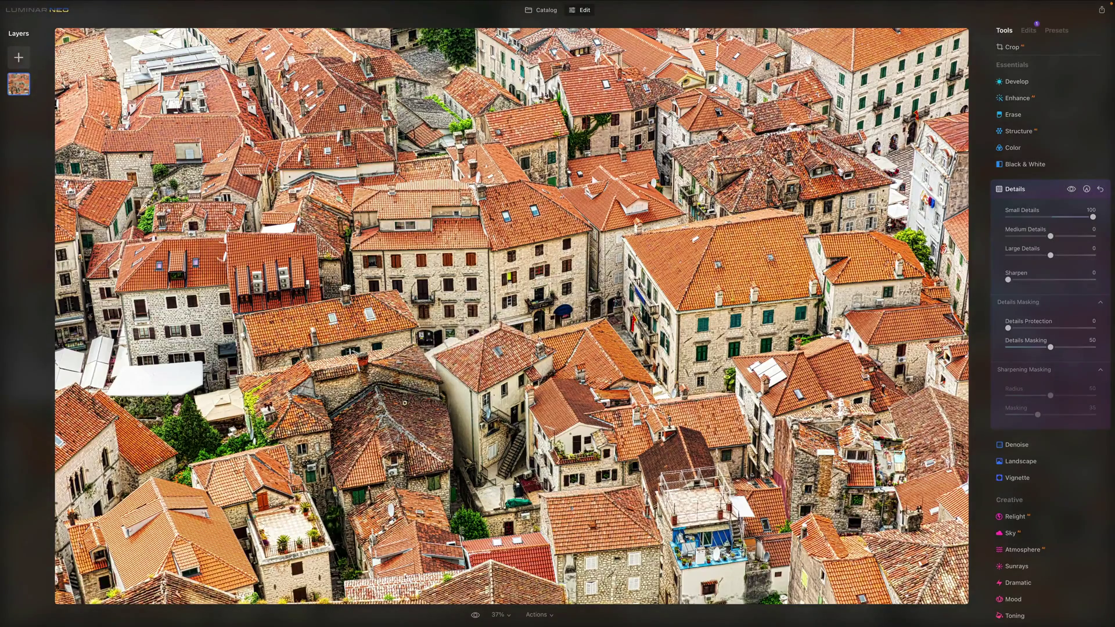
Step: Try Details Protection at 100 on a close-up of the old dark roof and reset it to its default
{"action": "left_click", "coordinate": [398, 410]}
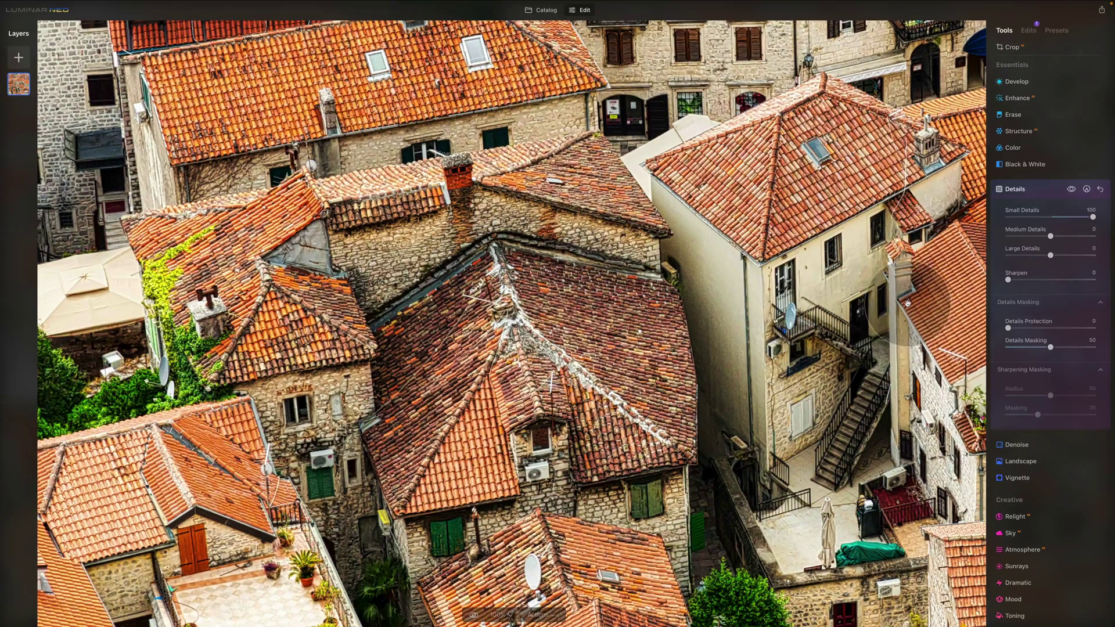
{"action": "left_click_drag", "start_coordinate": [1040, 328], "coordinate": [1093, 329]}
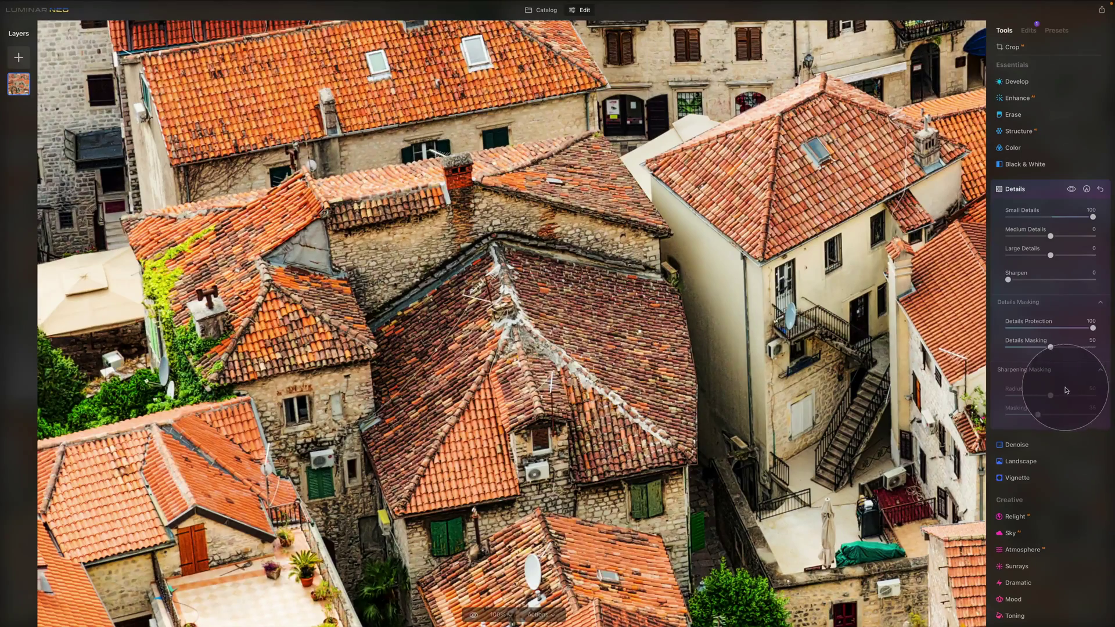
{"action": "double_click", "coordinate": [1031, 327]}
{"action": "left_click", "coordinate": [733, 278]}
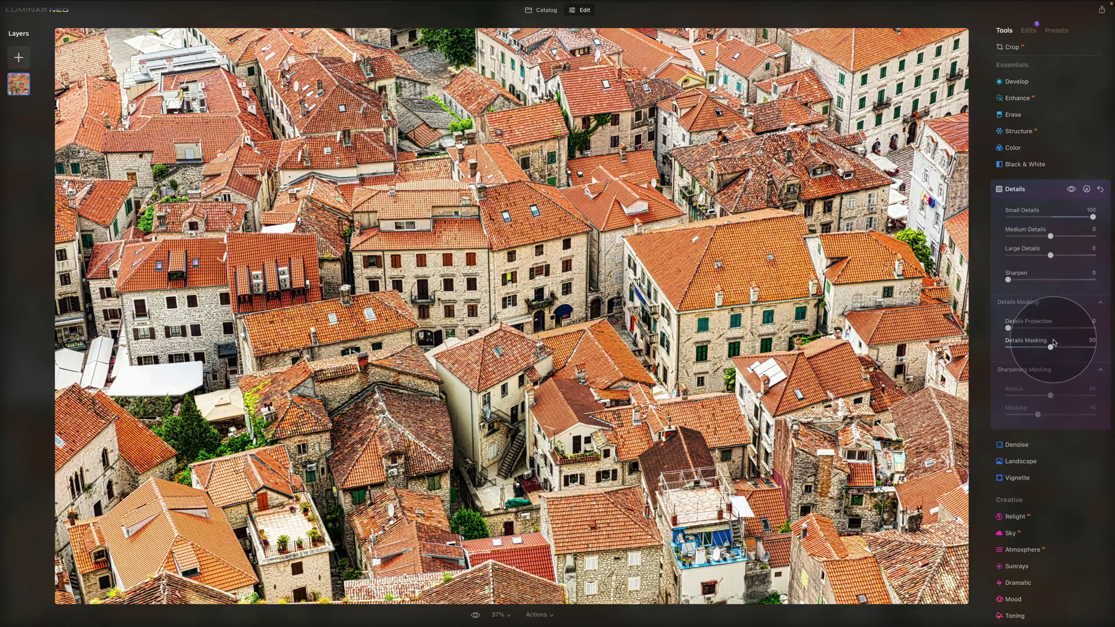
Step: Try a higher Details Masking, a lower one of 28 and finally 0, and reset it to its default
{"action": "left_click_drag", "start_coordinate": [1054, 342], "coordinate": [1082, 344]}
{"action": "double_click", "coordinate": [1033, 343]}
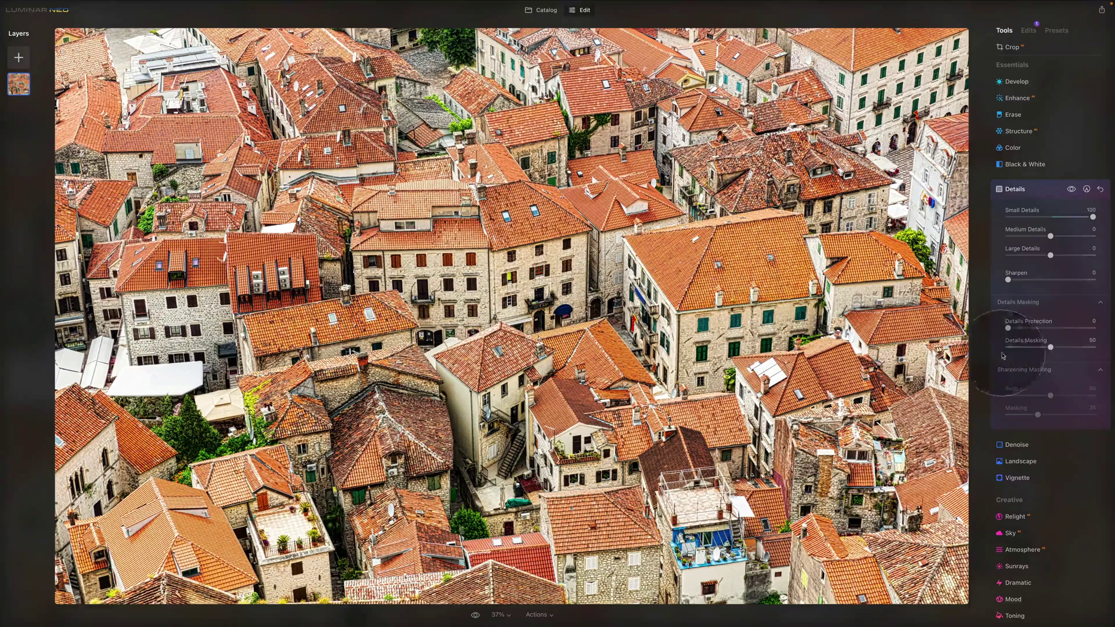
{"action": "left_click", "coordinate": [1033, 347]}
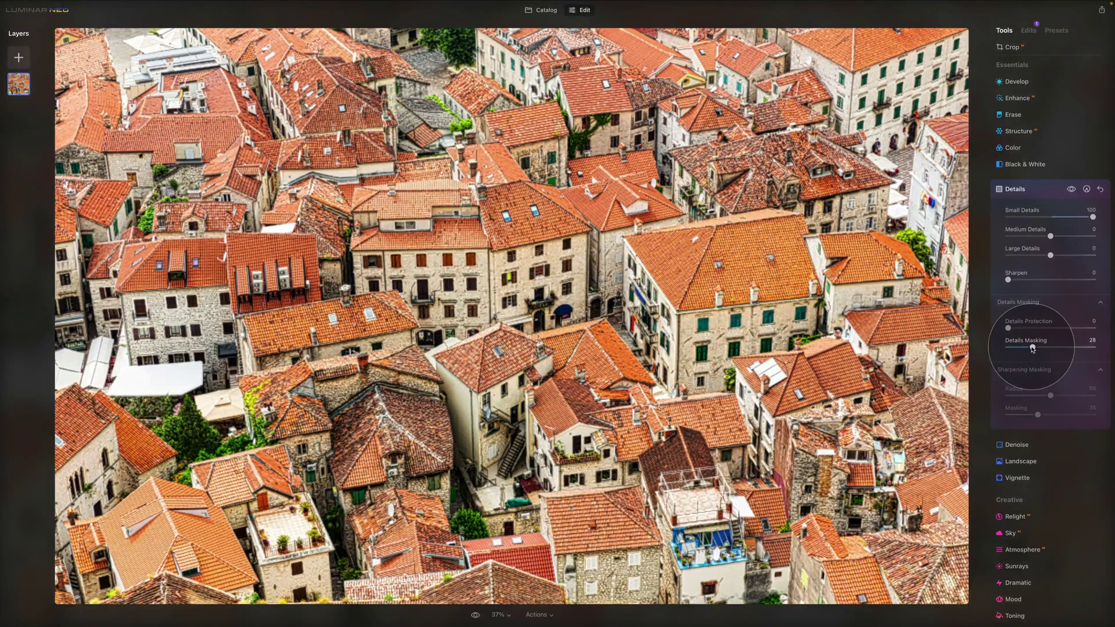
{"action": "left_click_drag", "start_coordinate": [1034, 347], "coordinate": [1008, 347]}
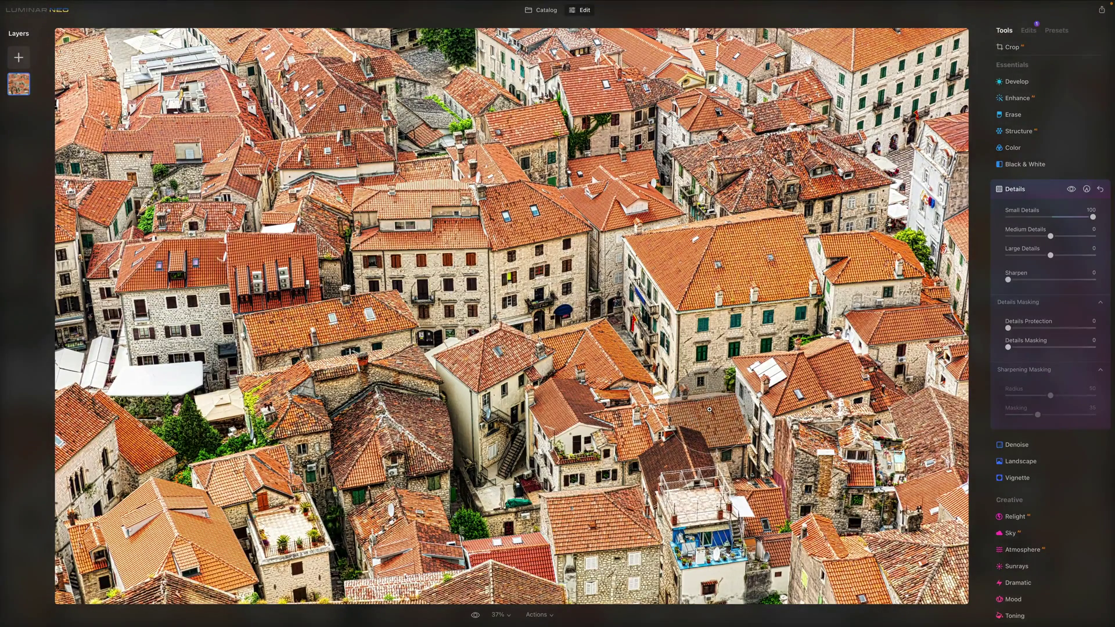
{"action": "left_click_drag", "start_coordinate": [1008, 347], "coordinate": [1033, 347]}
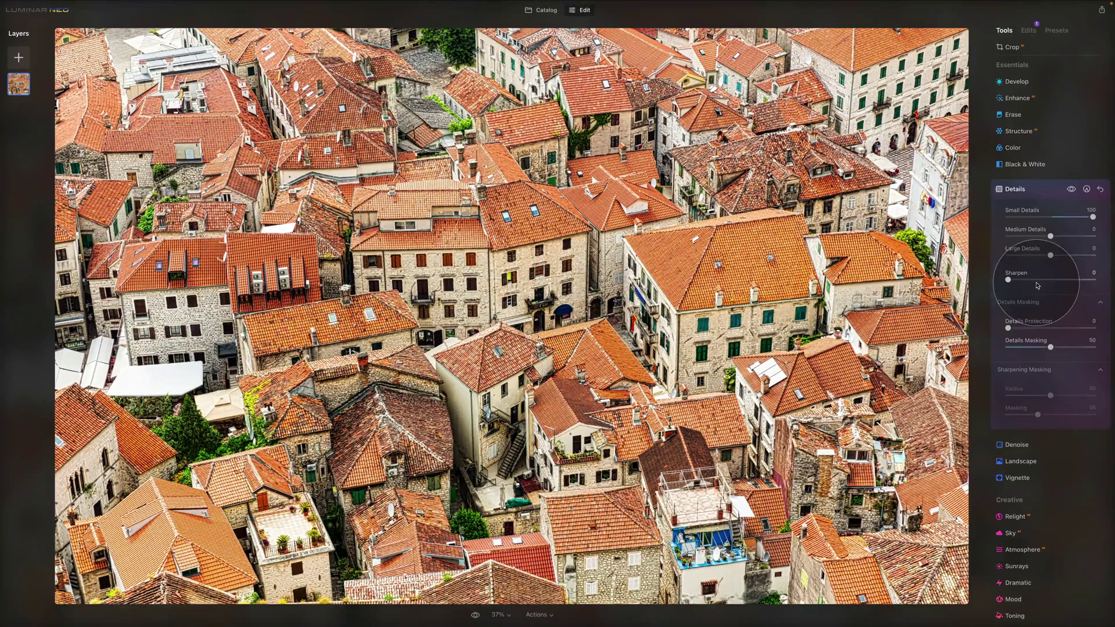
Step: Reset Small Details to its default, set Sharpen to 69, and examine the roofs up close
{"action": "double_click", "coordinate": [1014, 212]}
{"action": "left_click", "coordinate": [1010, 280]}
{"action": "left_click_drag", "start_coordinate": [1010, 280], "coordinate": [1072, 281]}
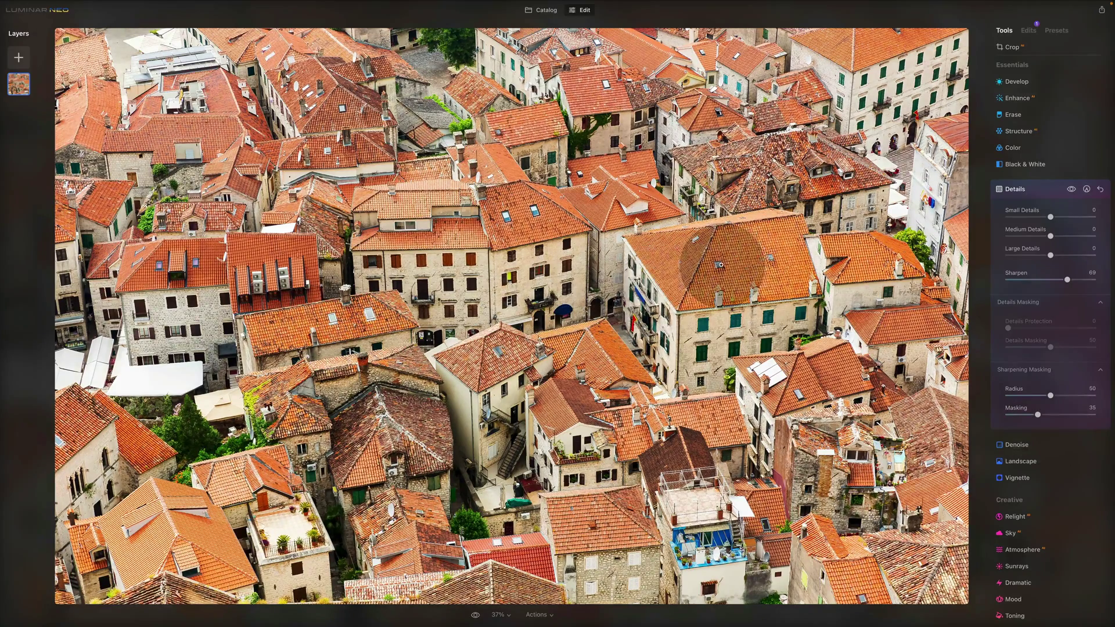
{"action": "double_click", "coordinate": [720, 264]}
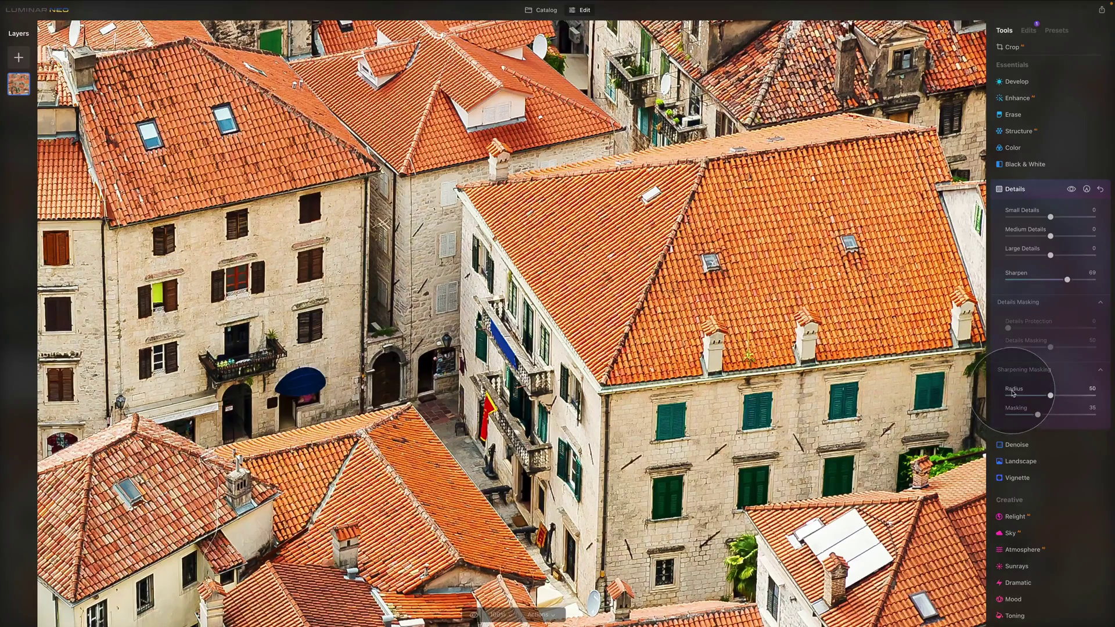
{"action": "double_click", "coordinate": [508, 298]}
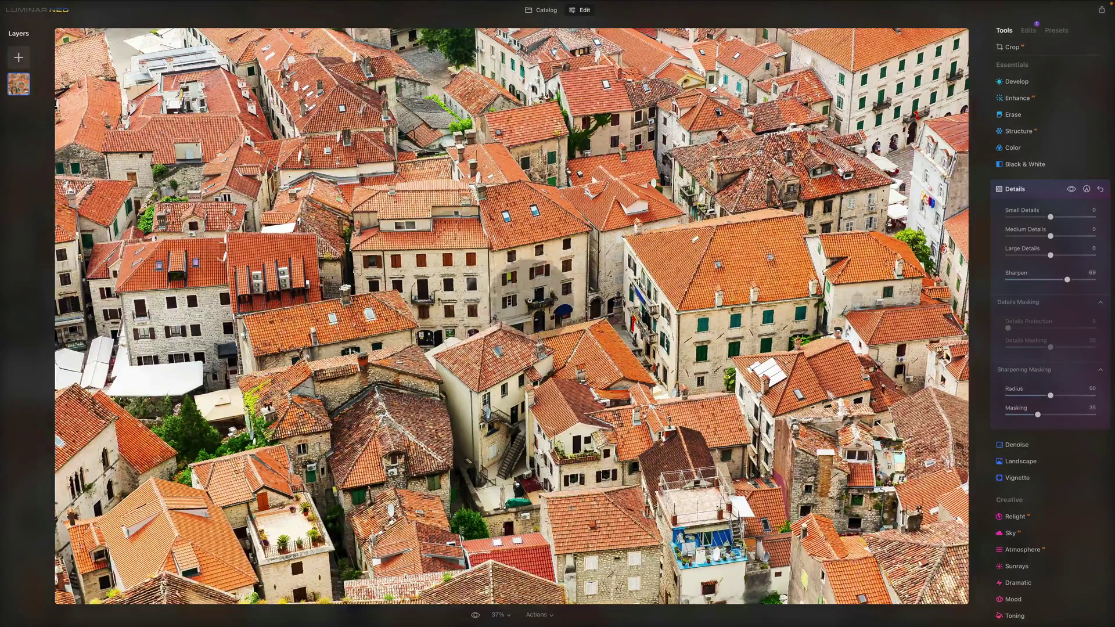
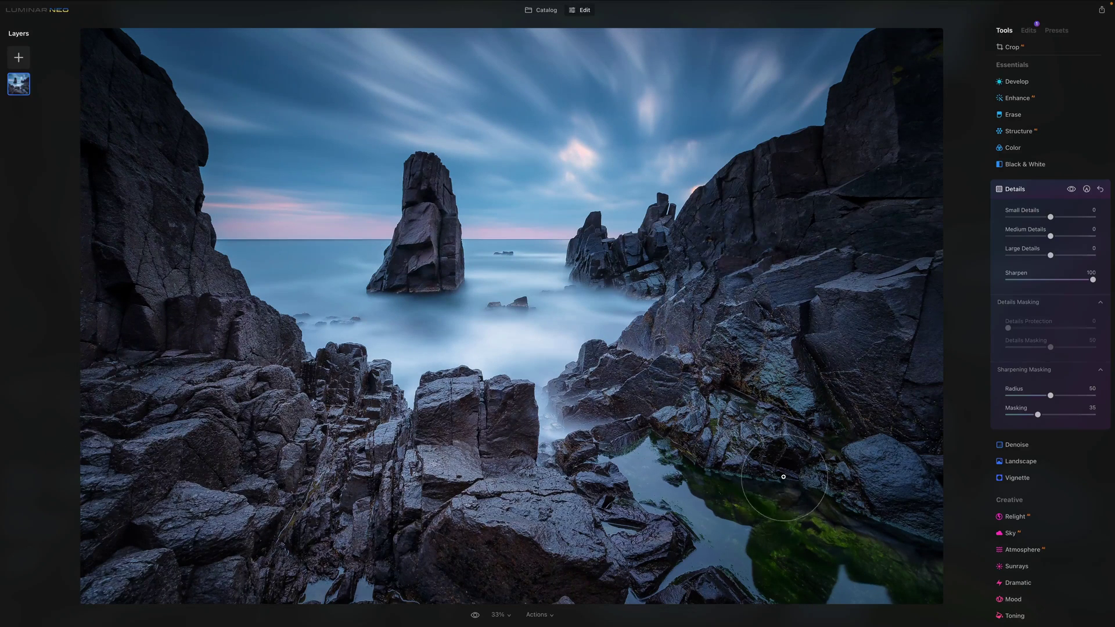
Step: Examine the sharpened sky and rock stack of the seascape photo at 100% zoom
{"action": "left_click", "coordinate": [467, 331]}
{"action": "scroll", "coordinate": [456, 308], "scroll_direction": "up", "scroll_amount": 10}
{"action": "scroll", "coordinate": [456, 308], "scroll_direction": "left", "scroll_amount": 10}
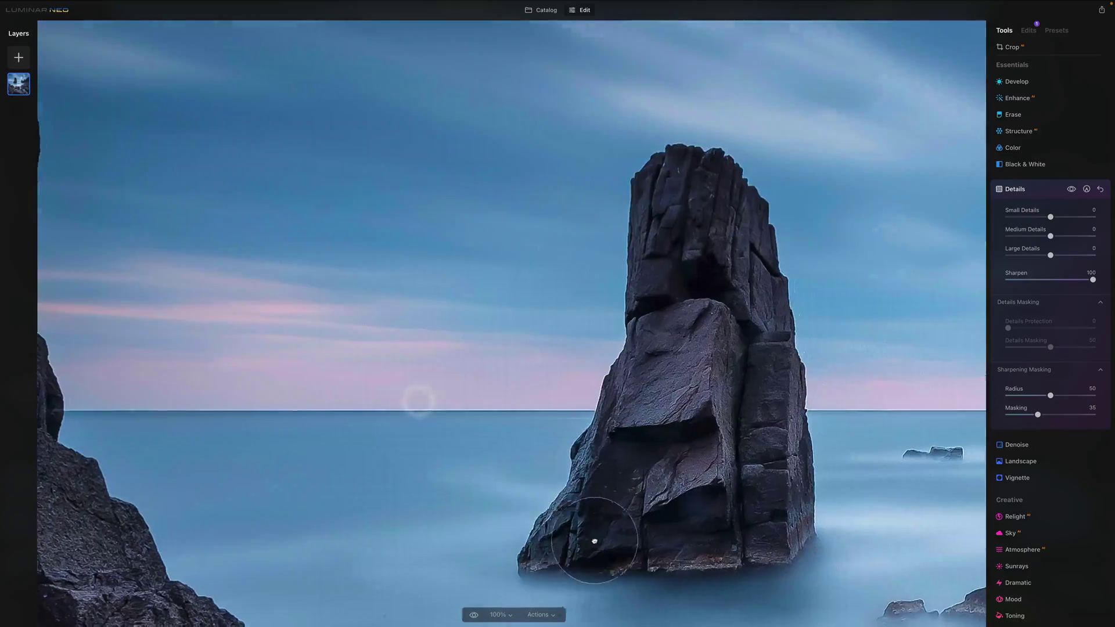
{"action": "scroll", "coordinate": [467, 445], "scroll_direction": "down", "scroll_amount": 4}
{"action": "scroll", "coordinate": [488, 241], "scroll_direction": "up", "scroll_amount": 9}
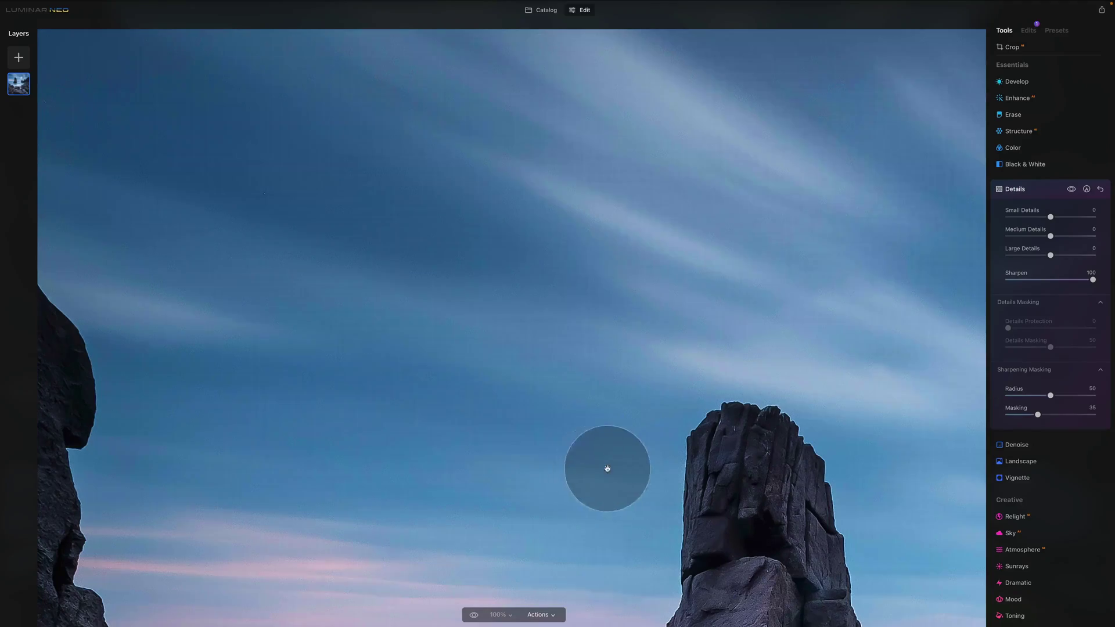
{"action": "left_click_drag", "start_coordinate": [602, 465], "coordinate": [741, 418]}
{"action": "left_click_drag", "start_coordinate": [740, 491], "coordinate": [730, 455]}
{"action": "left_click", "coordinate": [730, 455]}
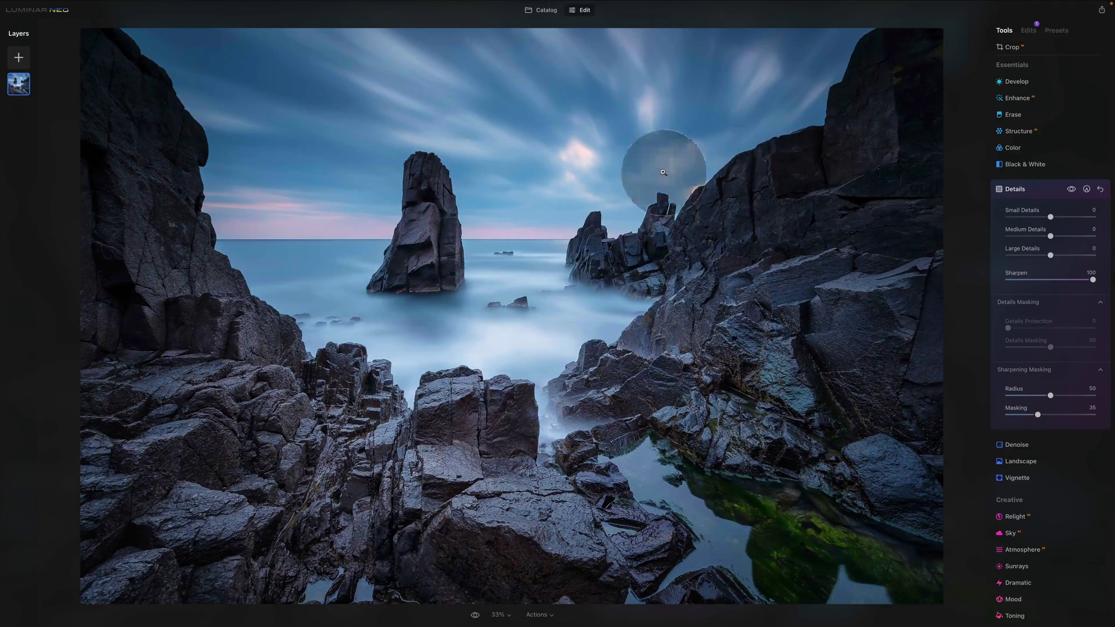
Step: Set the sharpening Masking to 100 and examine the sky and rock edges at 100% zoom
{"action": "left_click", "coordinate": [229, 75]}
{"action": "left_click_drag", "start_coordinate": [648, 252], "coordinate": [662, 199]}
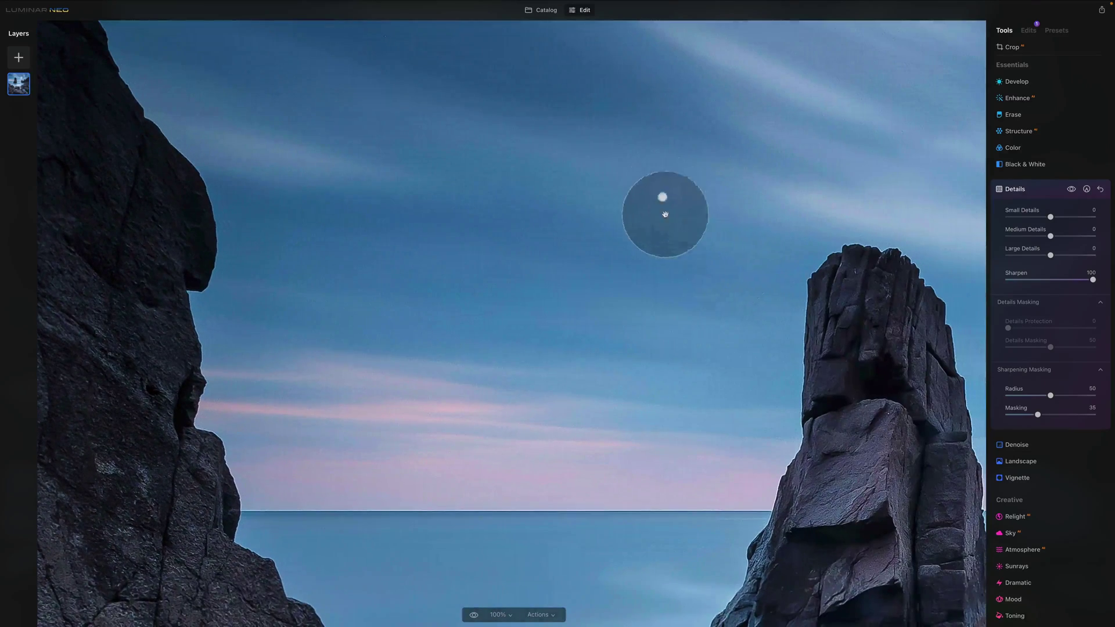
{"action": "left_click_drag", "start_coordinate": [1038, 415], "coordinate": [1069, 417]}
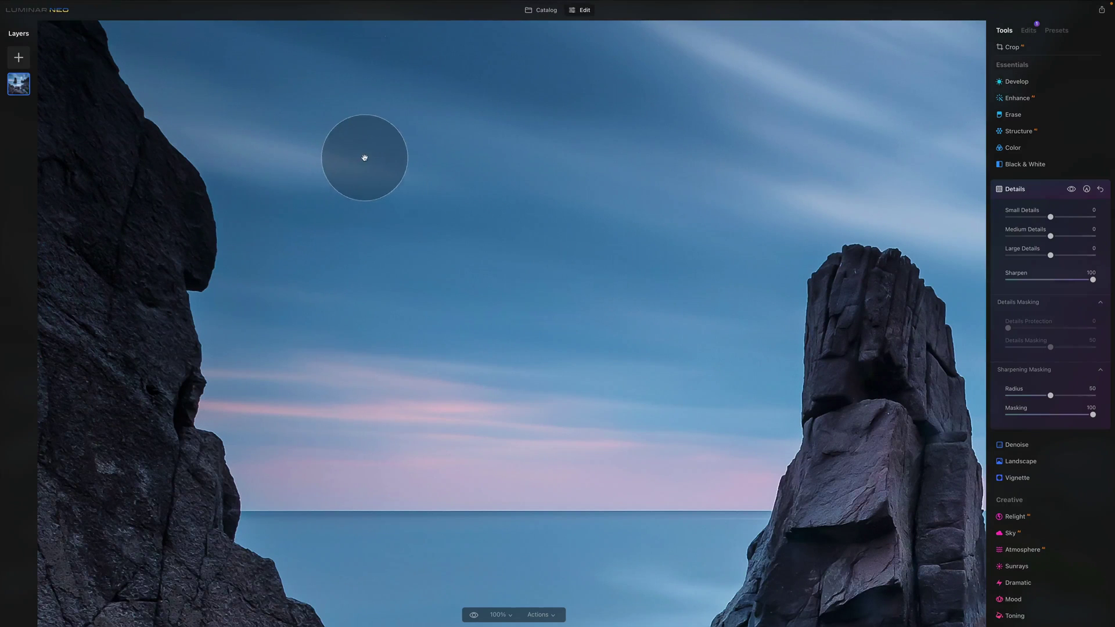
{"action": "left_click_drag", "start_coordinate": [364, 157], "coordinate": [368, 177]}
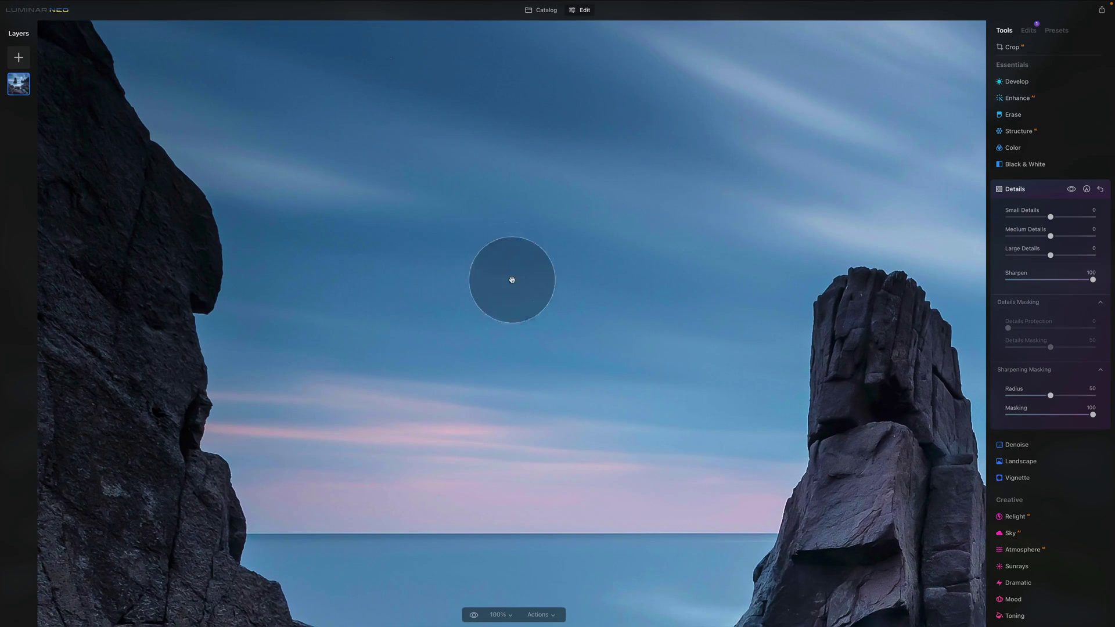
{"action": "left_click_drag", "start_coordinate": [485, 473], "coordinate": [562, 192]}
{"action": "left_click", "coordinate": [561, 284]}
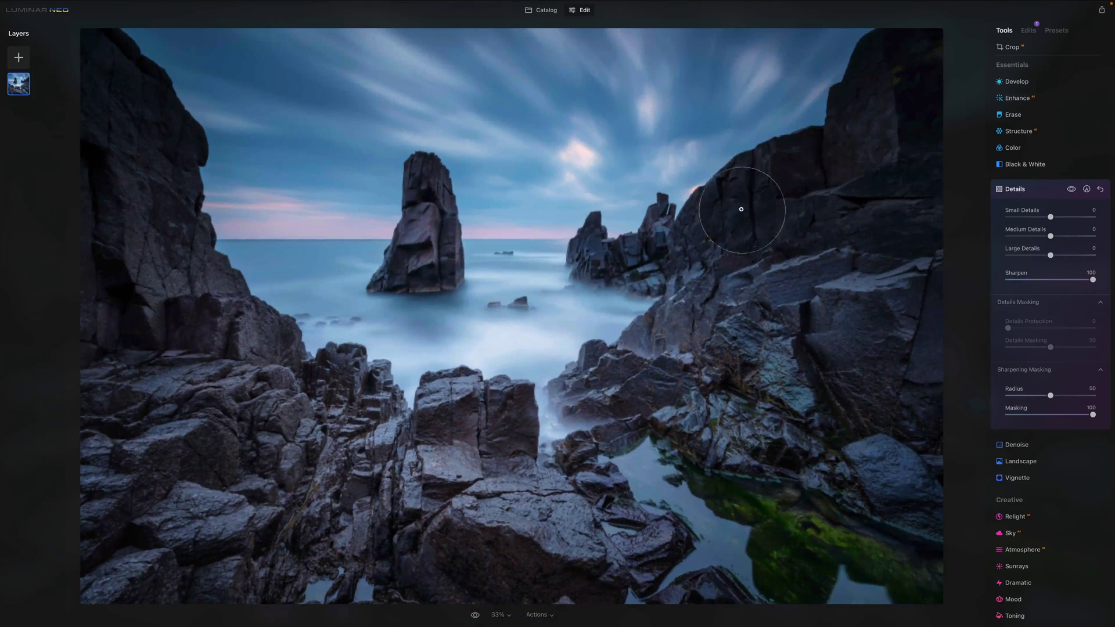